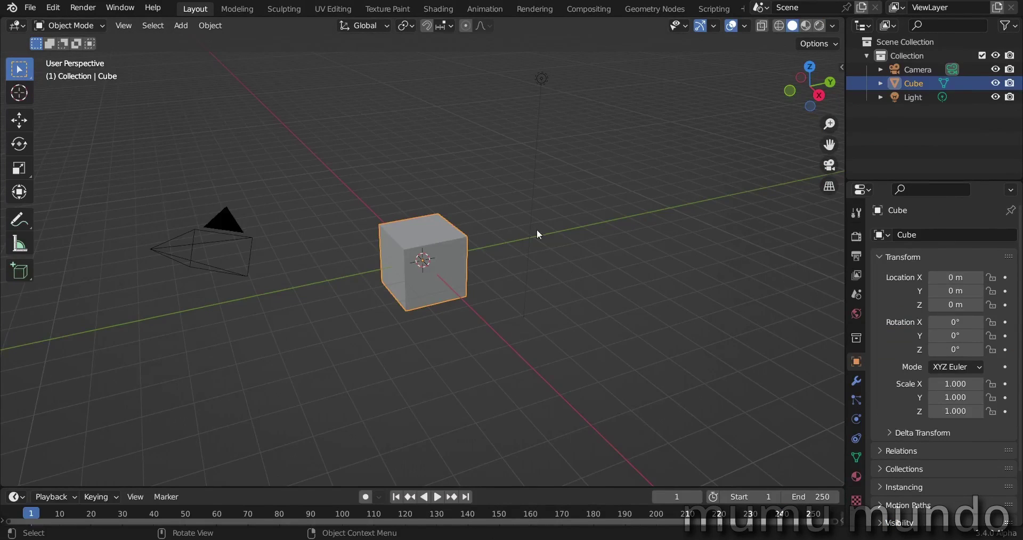
Hide the cube and add a mesh plane at the world origin
{"action": "left_click", "coordinate": [208, 264]}
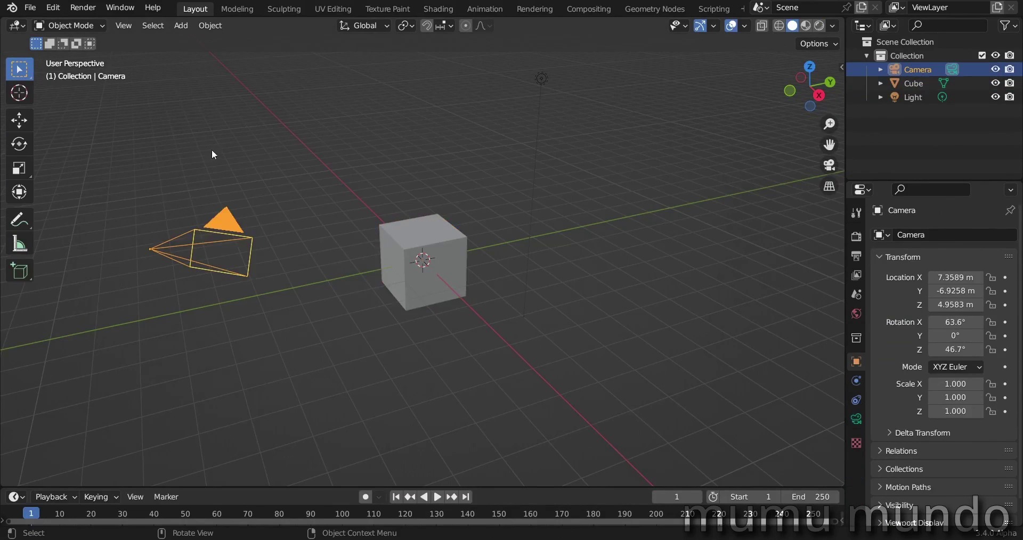
{"action": "left_click", "coordinate": [440, 299]}
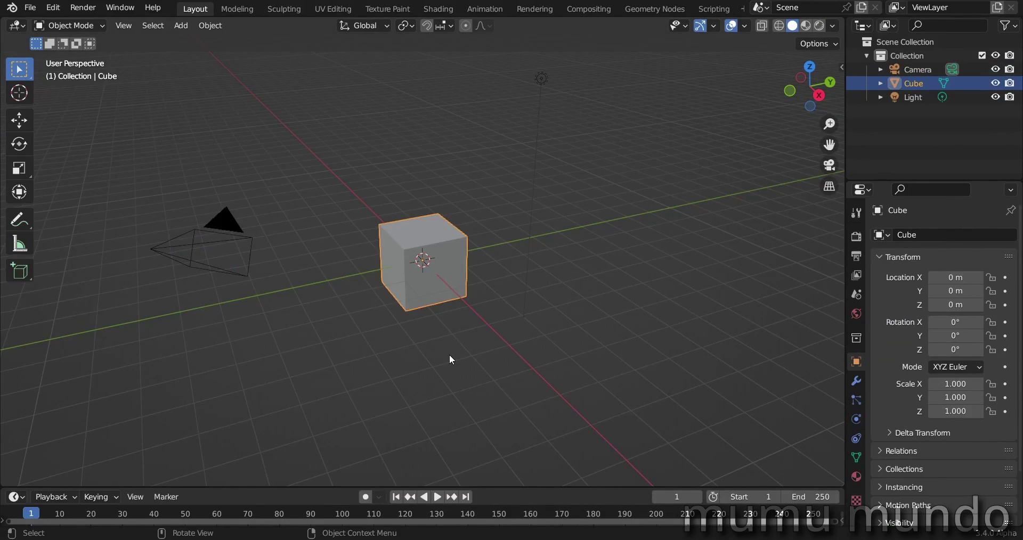
{"action": "key", "text": "h"}
{"action": "key", "text": "shift+a"}
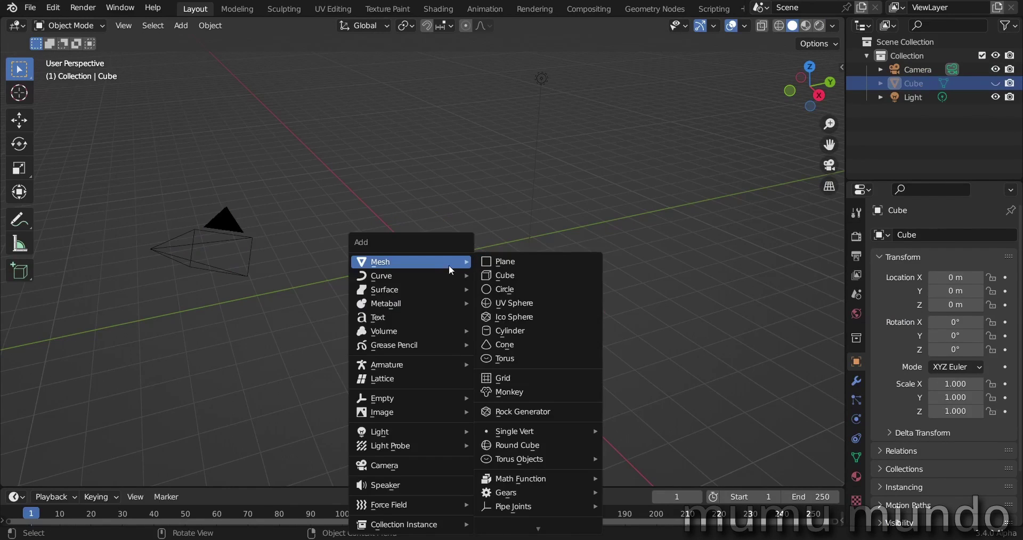
{"action": "left_click", "coordinate": [510, 261]}
Copy all of the camera's rotation values to the plane
{"action": "key", "text": "n"}
{"action": "left_click", "coordinate": [445, 268]}
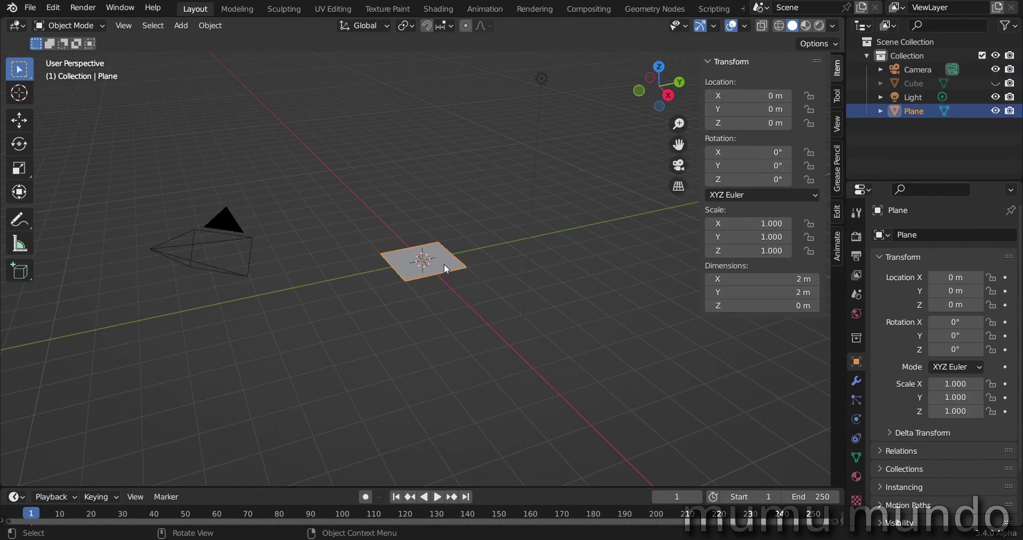
{"action": "left_click", "coordinate": [192, 242], "text": "shift"}
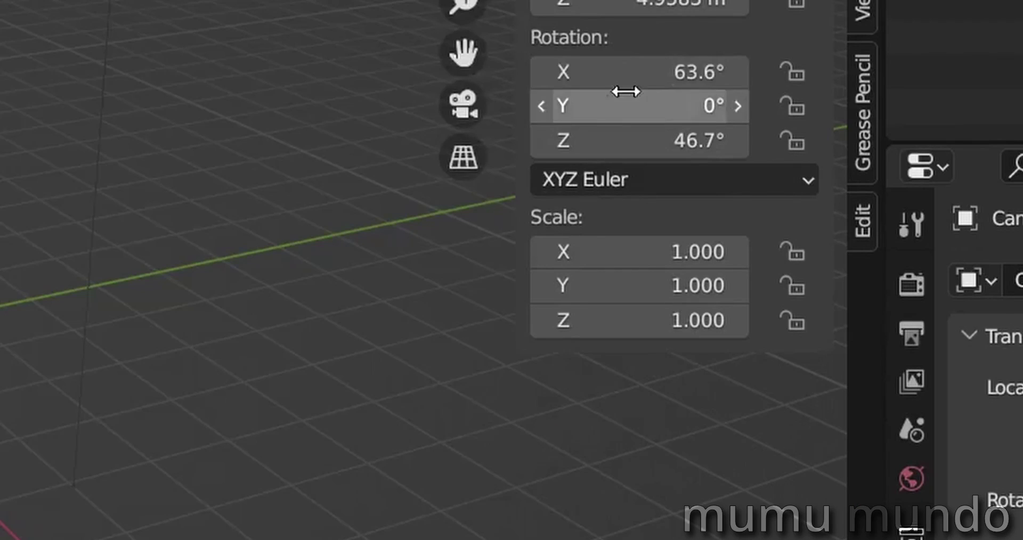
{"action": "right_click", "coordinate": [633, 68]}
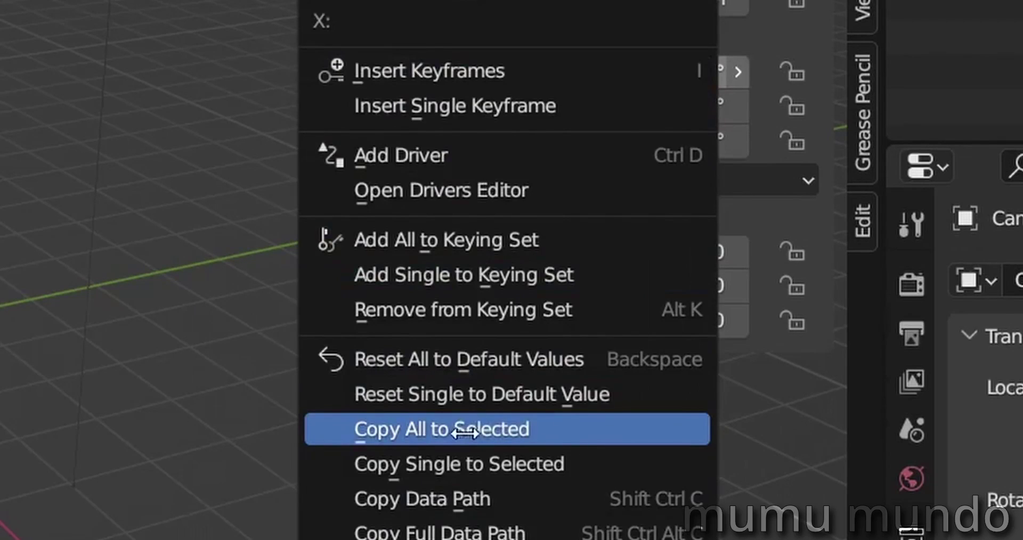
{"action": "left_click", "coordinate": [476, 426]}
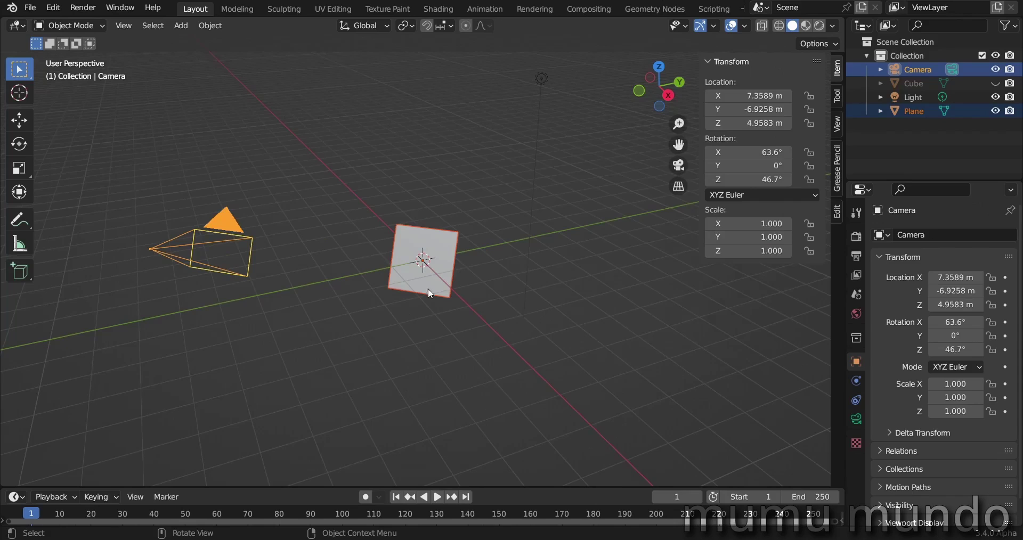
Move the plane away from the camera along its local Z axis to about X -5.61, Y 5.29, Z -3.84 m, and unhide the cube
{"action": "middle_click_drag", "start_coordinate": [534, 325], "coordinate": [318, 298]}
{"action": "middle_click_drag", "start_coordinate": [234, 309], "coordinate": [532, 308]}
{"action": "left_click", "coordinate": [532, 308]}
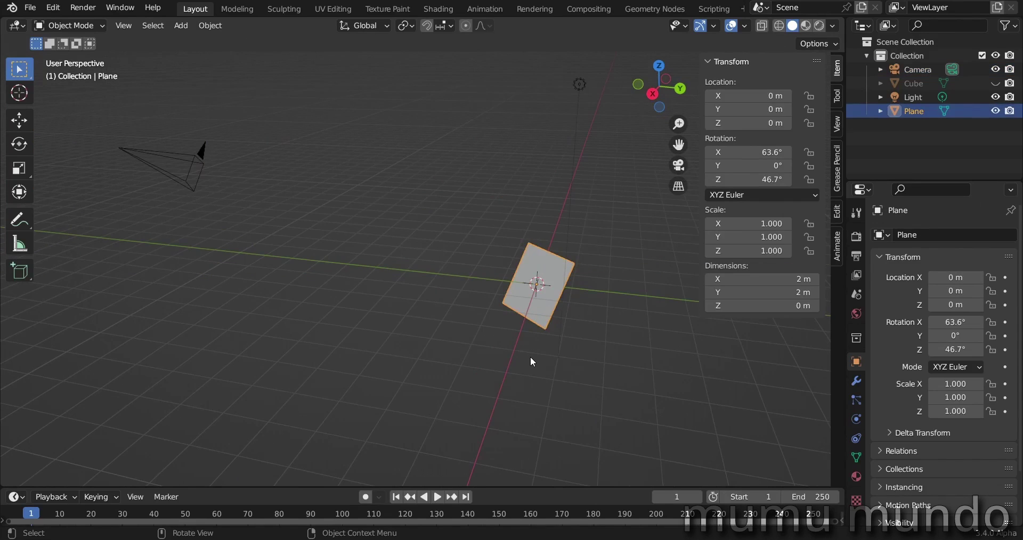
{"action": "key", "text": "g"}
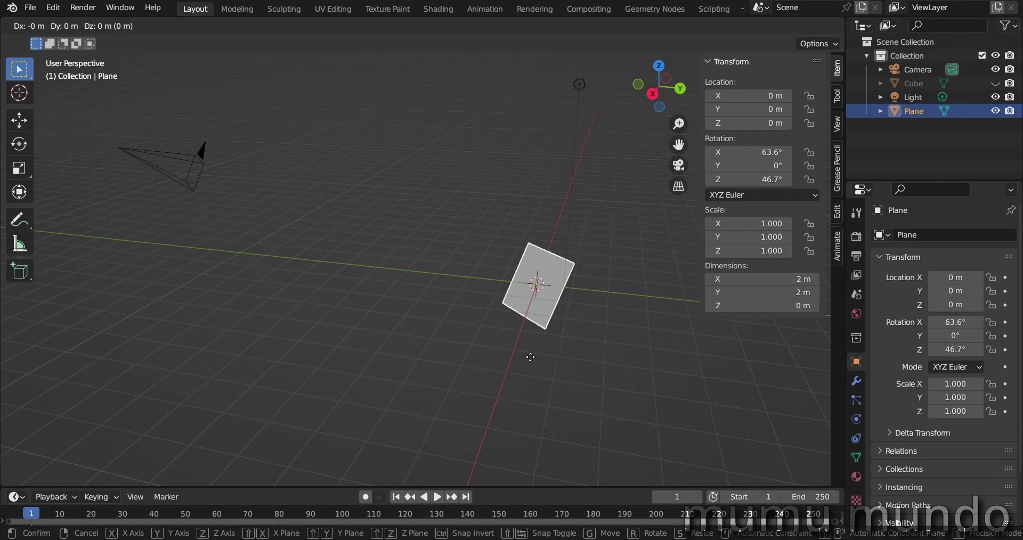
{"action": "key", "text": "z"}
{"action": "key", "text": "z"}
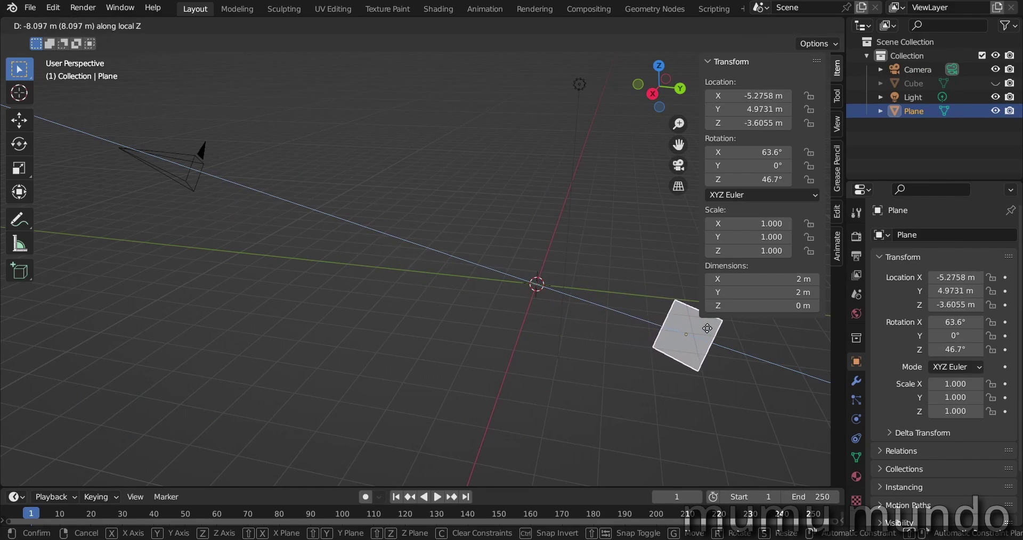
{"action": "left_click", "coordinate": [714, 330]}
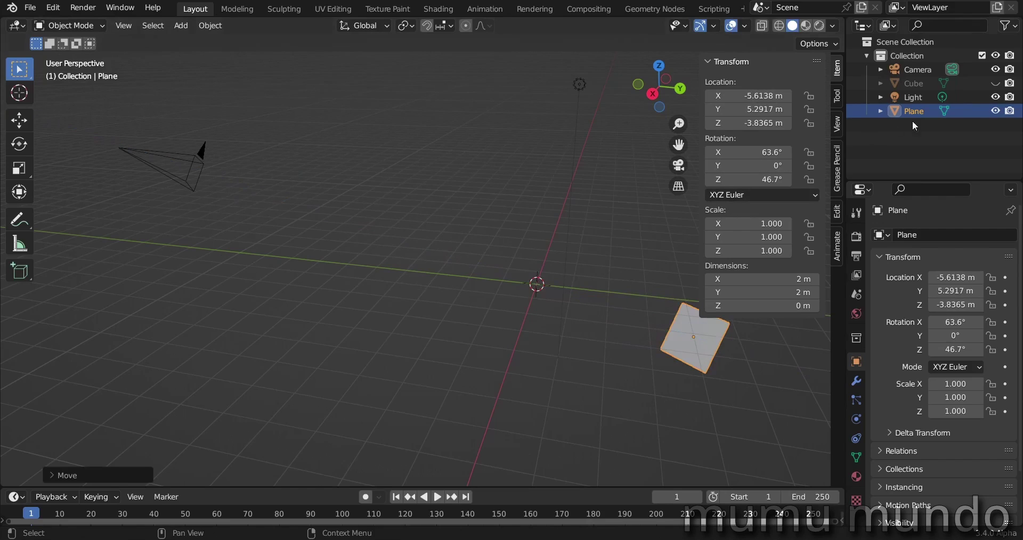
{"action": "left_click", "coordinate": [995, 84]}
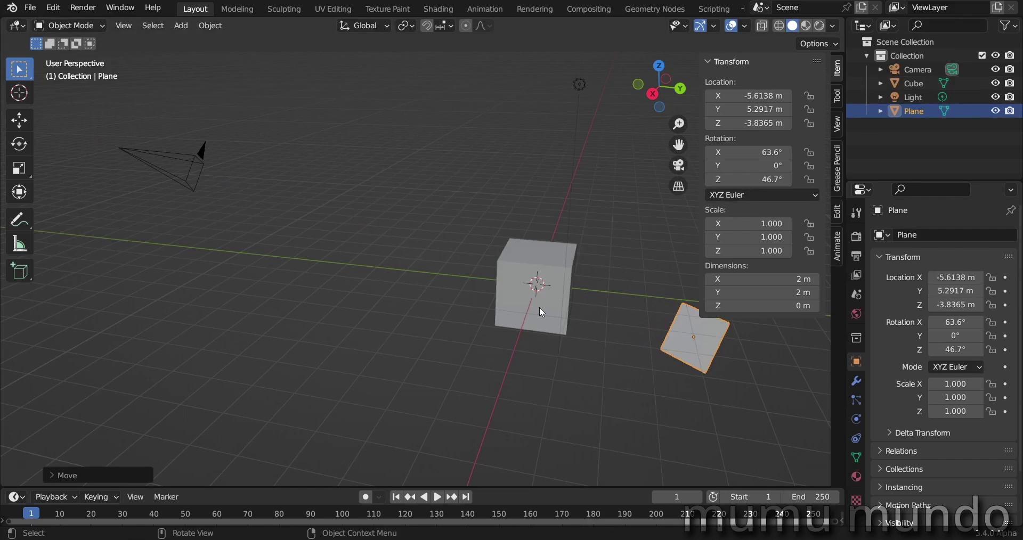
In camera view with X-ray on, scale the plane's mesh uniformly to about 8.8 m high, slightly exceeding the camera frame's height
{"action": "key", "text": "KP_0"}
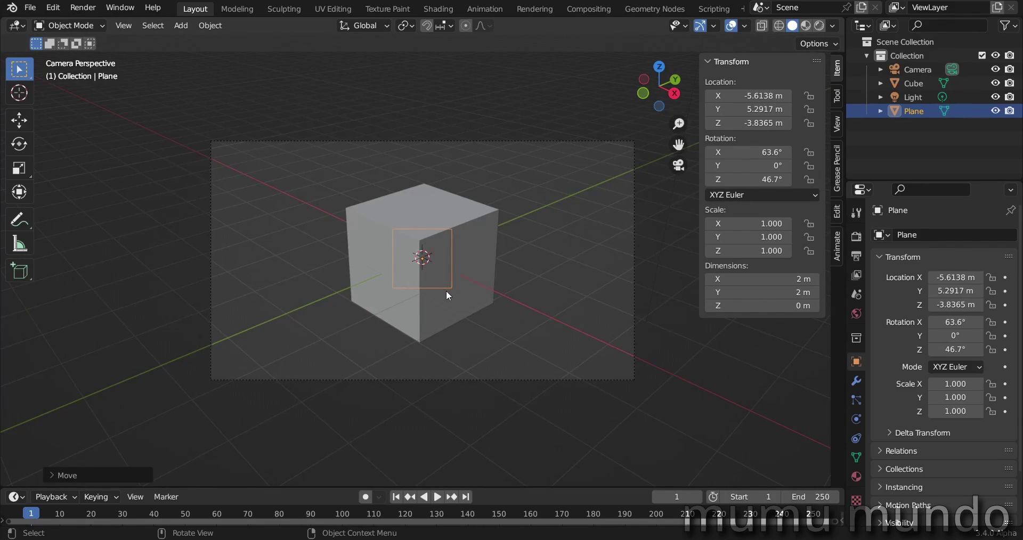
{"action": "key", "text": "Tab"}
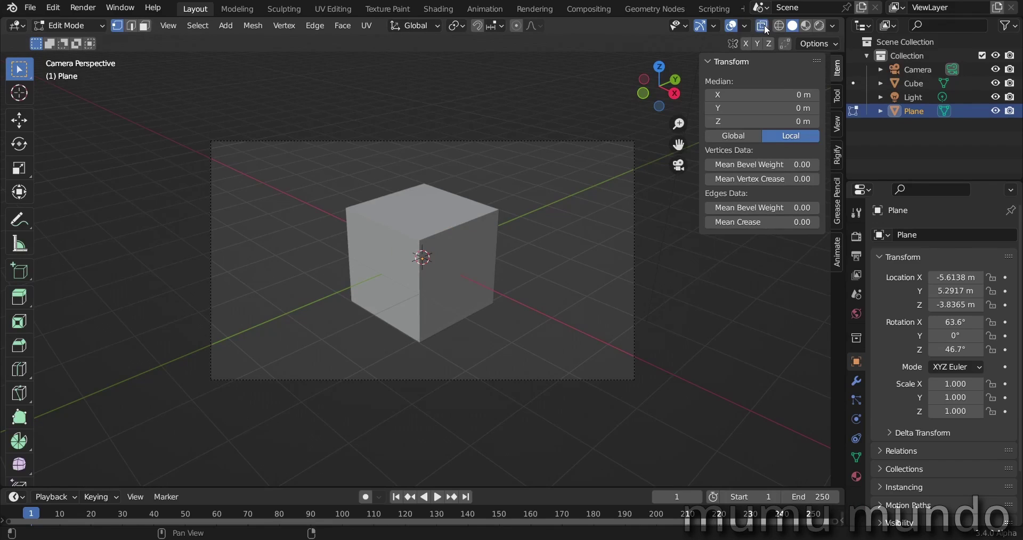
{"action": "left_click", "coordinate": [763, 25]}
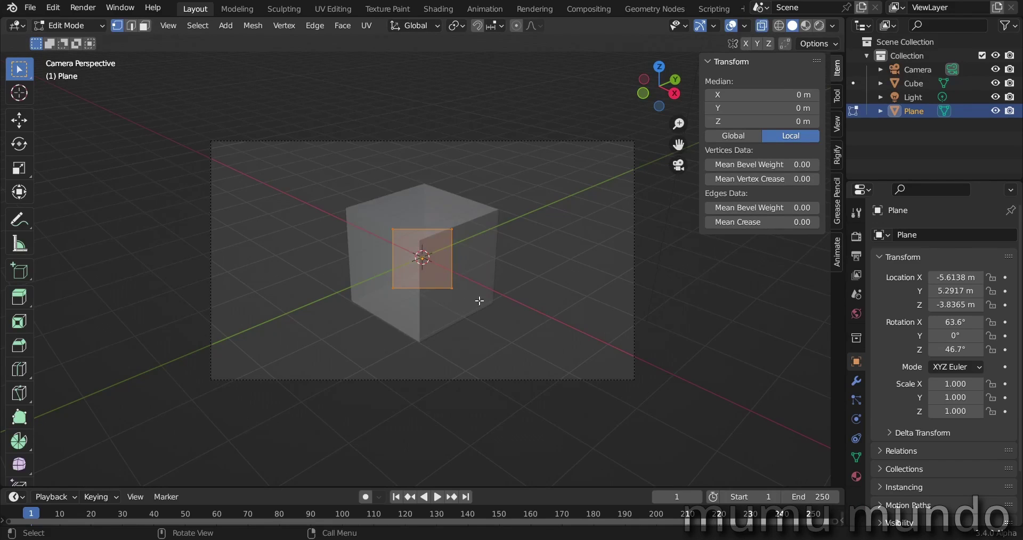
{"action": "key", "text": "s"}
{"action": "left_click", "coordinate": [725, 424]}
Stretch the plane's mesh along its local X axis to about 15.2 m, slightly beyond the camera frame's width, and deselect it
{"action": "key", "text": "s"}
{"action": "key", "text": "x"}
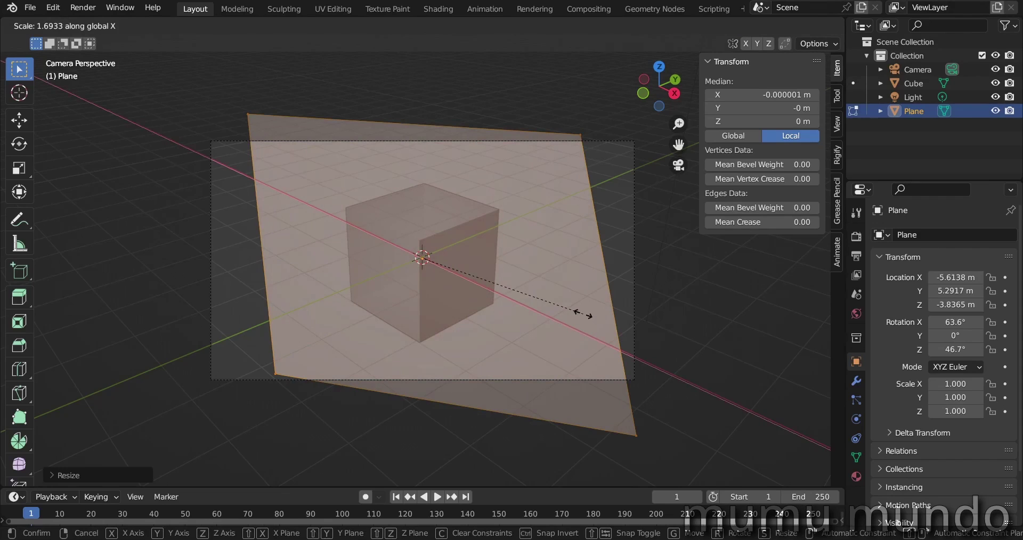
{"action": "key", "text": "x"}
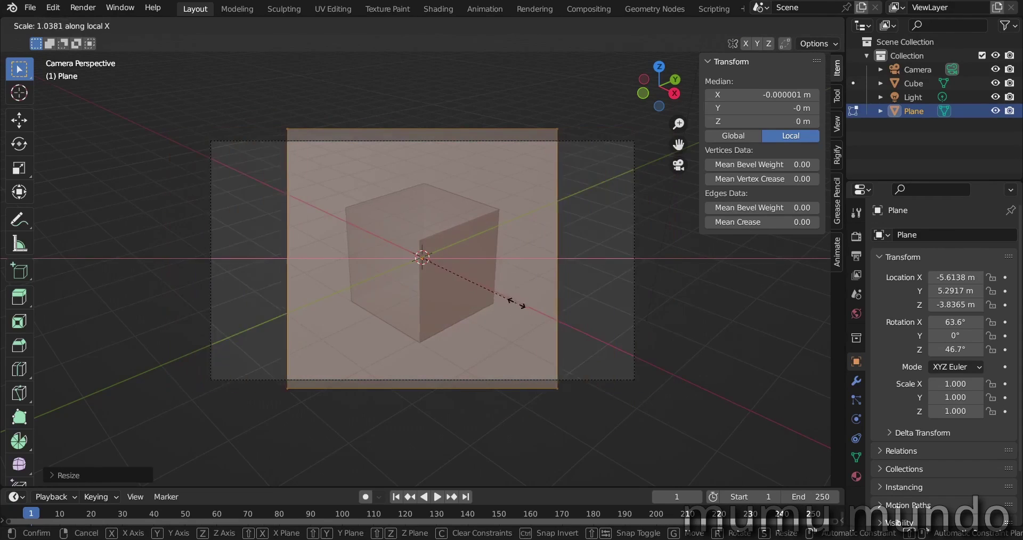
{"action": "left_click", "coordinate": [585, 211]}
{"action": "key", "text": "Tab"}
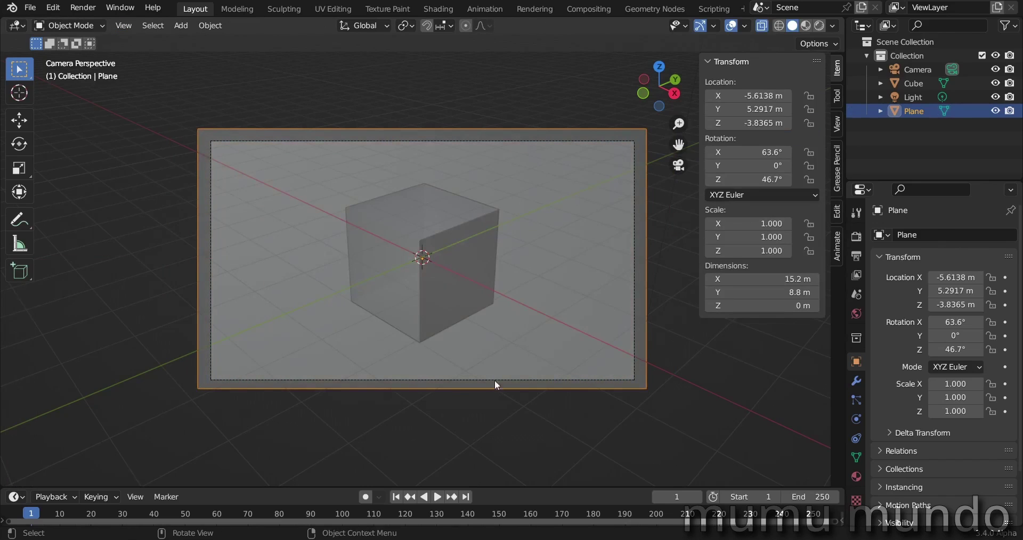
{"action": "left_click", "coordinate": [513, 410]}
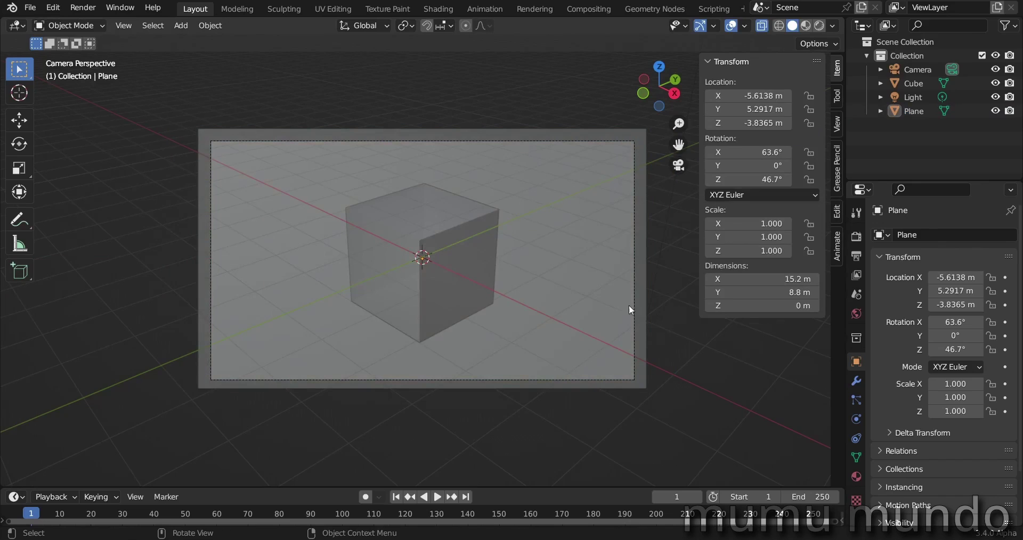
Parent the plane to the camera and test the link by moving the camera
{"action": "middle_click_drag", "start_coordinate": [621, 318], "coordinate": [549, 312]}
{"action": "left_click", "coordinate": [546, 306]}
{"action": "left_click", "coordinate": [270, 218], "text": "shift"}
{"action": "key", "text": "ctrl+p"}
{"action": "left_click", "coordinate": [238, 299]}
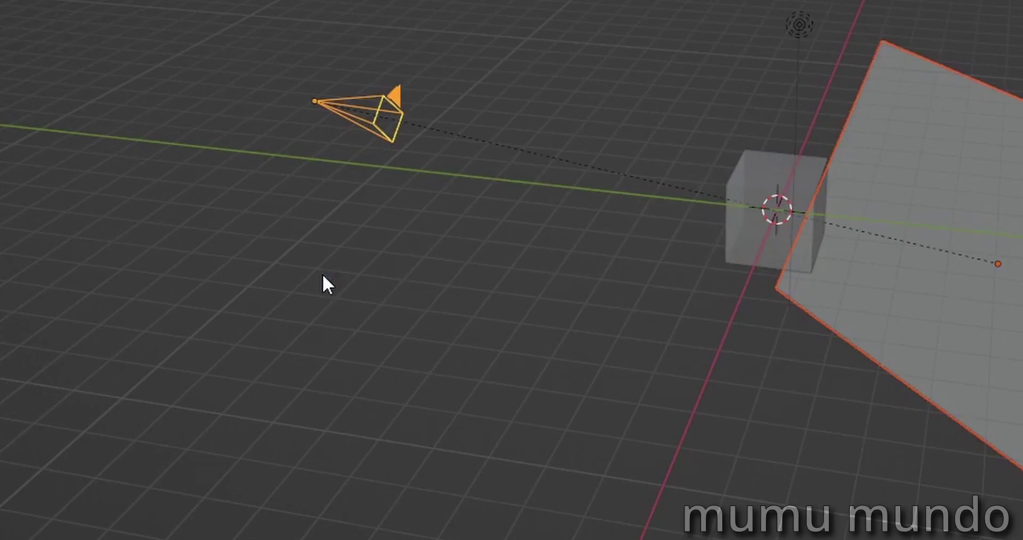
{"action": "key", "text": "g"}
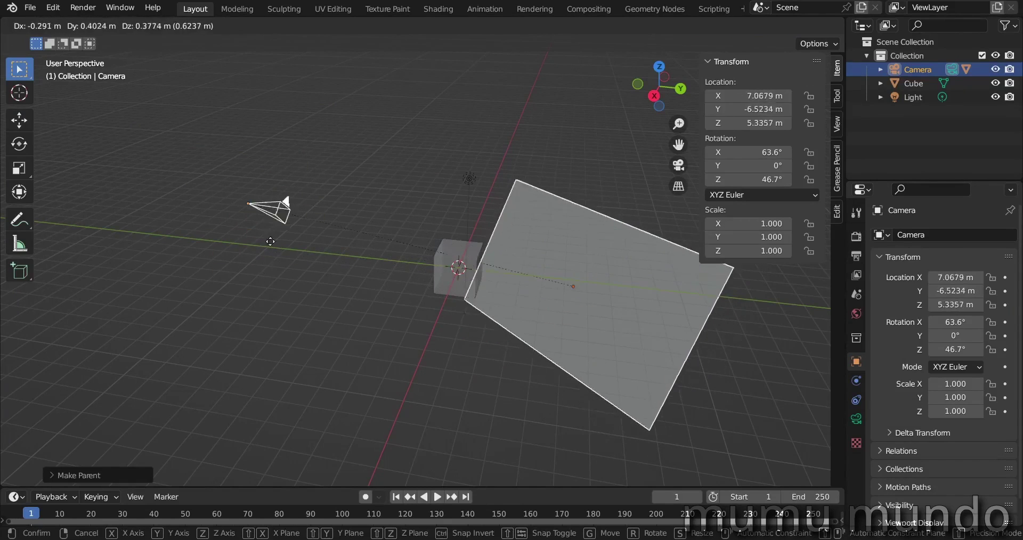
{"action": "left_click", "coordinate": [312, 288]}
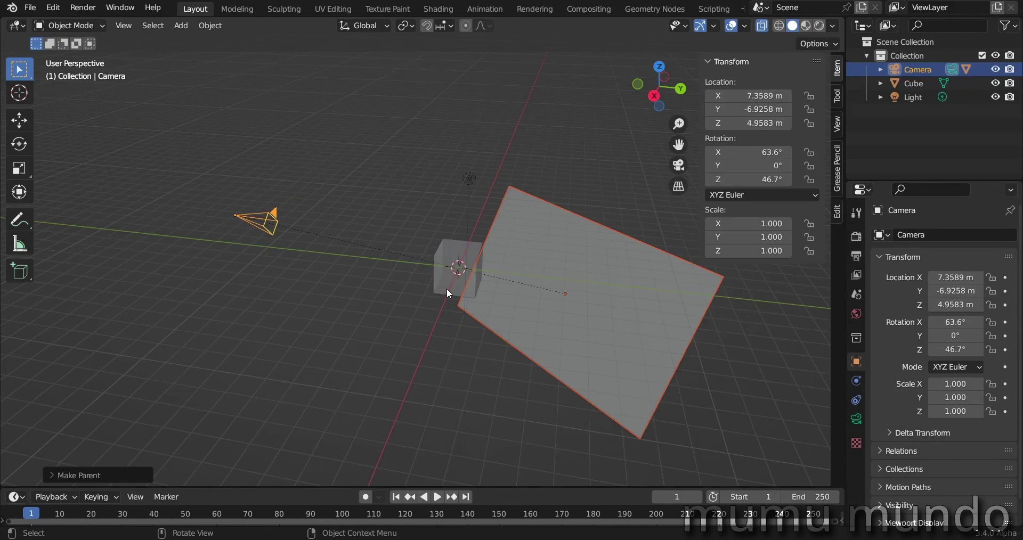
Switch to the Shading workspace and create a new material for the plane
{"action": "key", "text": "KP_0"}
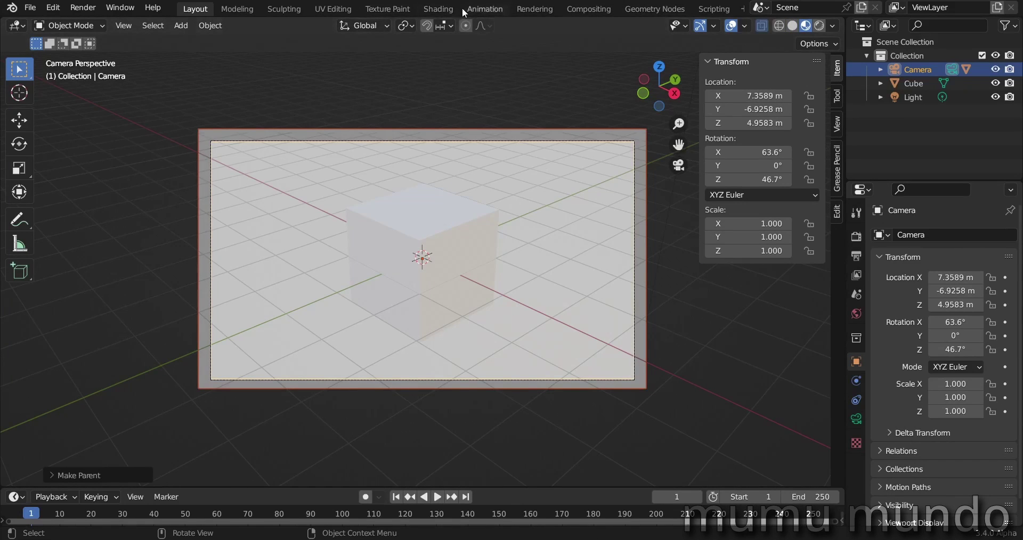
{"action": "left_click", "coordinate": [437, 9]}
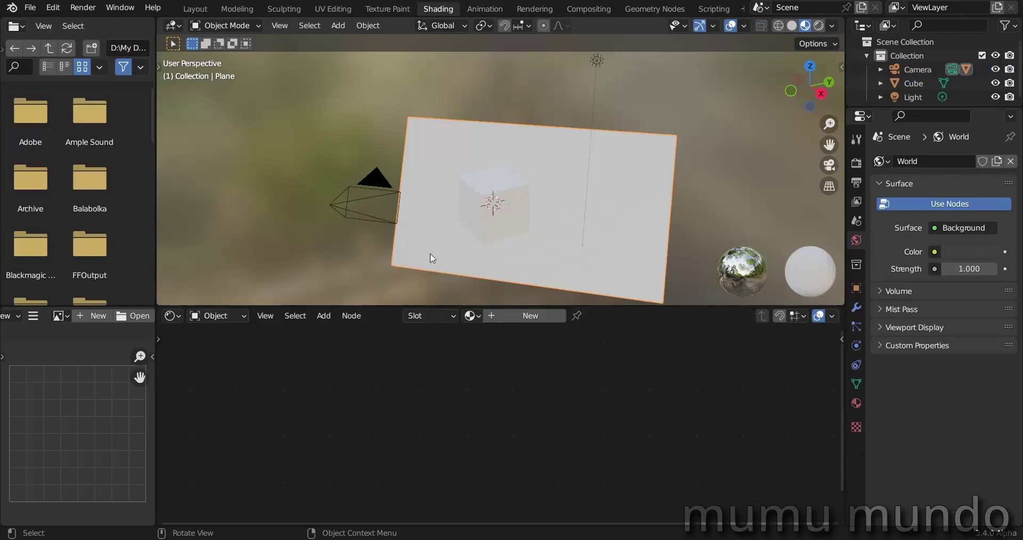
{"action": "left_click", "coordinate": [531, 316]}
{"action": "scroll", "coordinate": [581, 408], "scroll_direction": "down", "scroll_amount": 3}
{"action": "scroll", "coordinate": [567, 427], "scroll_direction": "up", "scroll_amount": 1}
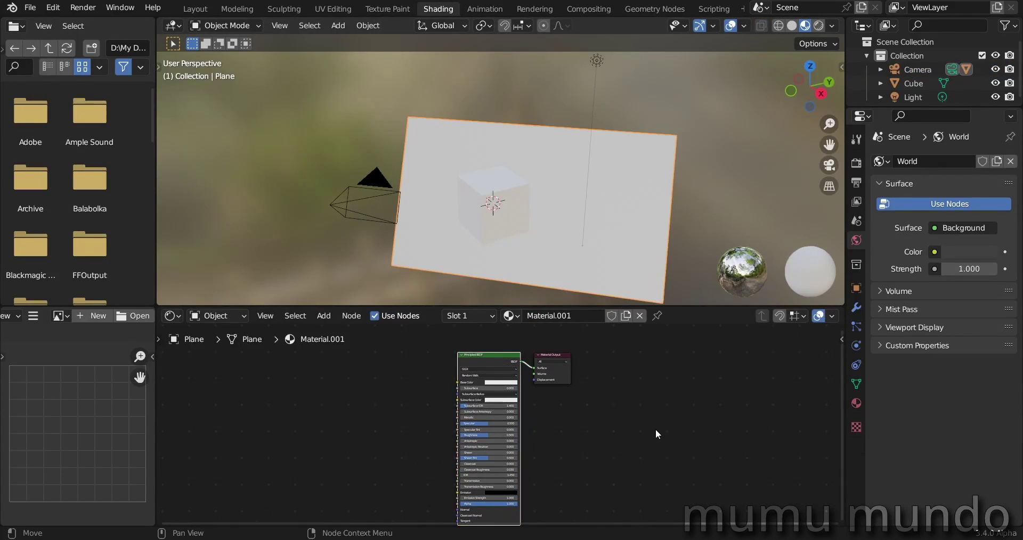
Replace the material's Principled BSDF with an Emission node connected to the Material Output's Surface input
{"action": "key", "text": "Delete"}
{"action": "scroll", "coordinate": [516, 413], "scroll_direction": "up", "scroll_amount": 1}
{"action": "key", "text": "shift+a"}
{"action": "mouse_move", "coordinate": [515, 413]}
{"action": "type", "text": "s"}
{"action": "type", "text": "emiss"}
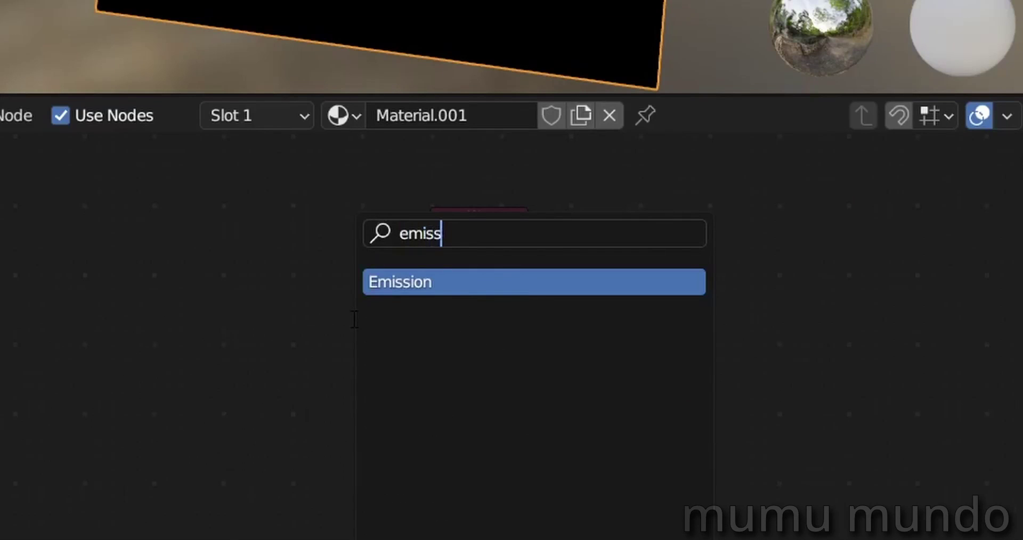
{"action": "key", "text": "Return"}
{"action": "scroll", "coordinate": [323, 341], "scroll_direction": "up", "scroll_amount": 2}
{"action": "middle_click_drag", "start_coordinate": [378, 225], "coordinate": [329, 319]}
{"action": "left_click", "coordinate": [329, 319]}
{"action": "left_click_drag", "start_coordinate": [420, 319], "coordinate": [421, 319]}
Add an Image Texture node with its Color output connected to the Emission node's Color input
{"action": "middle_click_drag", "start_coordinate": [264, 463], "coordinate": [382, 369]}
{"action": "left_click", "coordinate": [379, 355]}
{"action": "left_click_drag", "start_coordinate": [431, 313], "coordinate": [377, 314]}
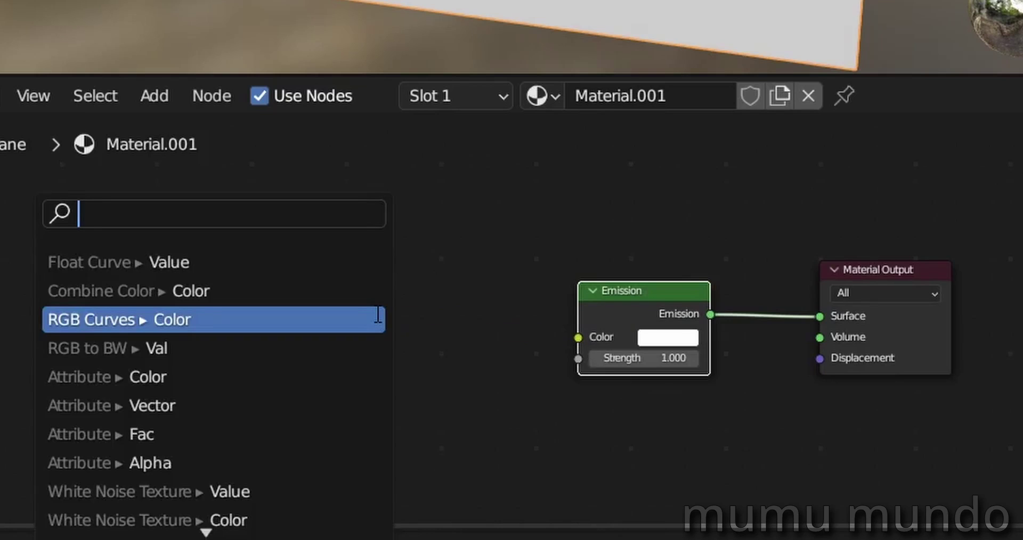
{"action": "type", "text": "imag"}
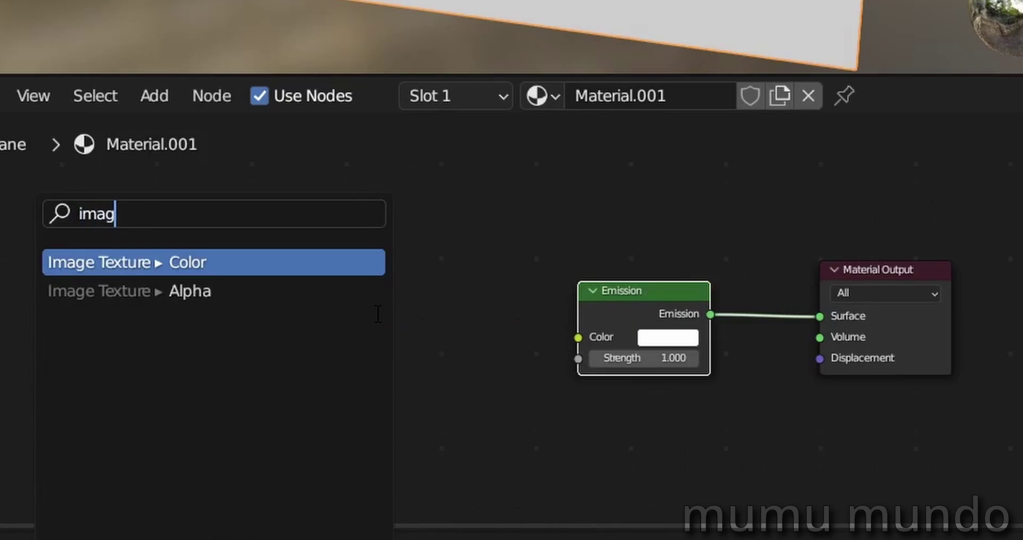
{"action": "left_click", "coordinate": [335, 288]}
Add a Mapping node feeding the Image Texture node's Vector input
{"action": "left_click_drag", "start_coordinate": [389, 387], "coordinate": [262, 297]}
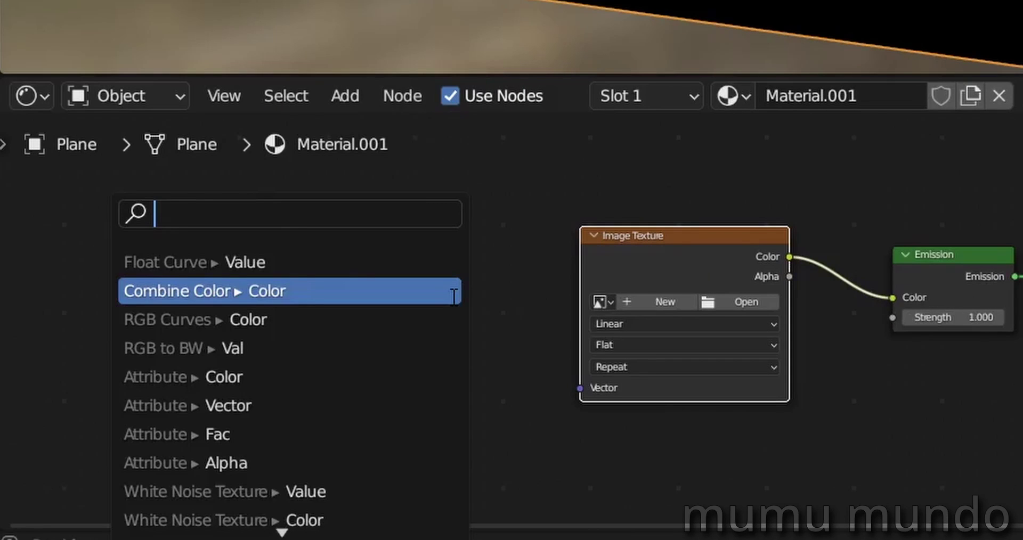
{"action": "type", "text": "mapp"}
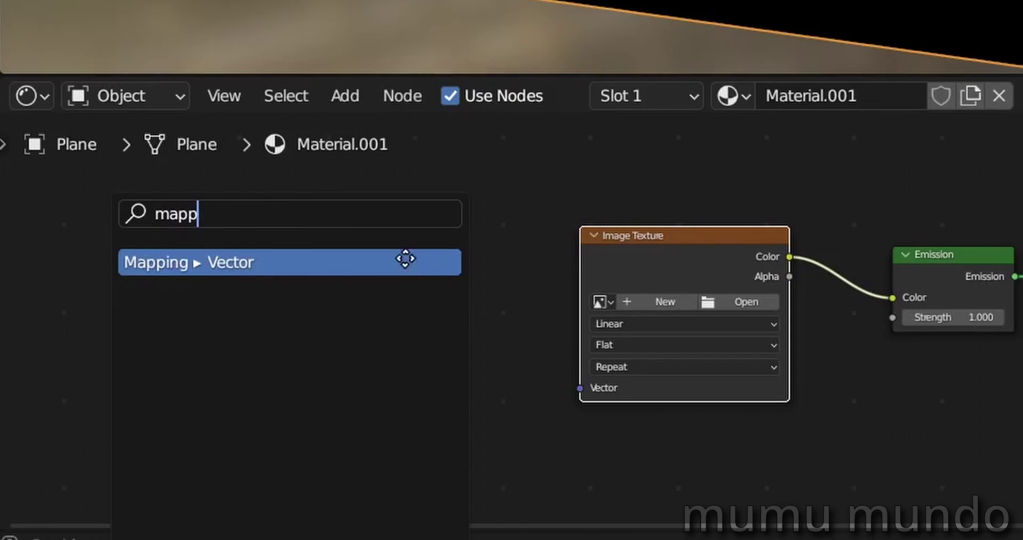
{"action": "left_click", "coordinate": [415, 259]}
{"action": "left_click", "coordinate": [425, 216]}
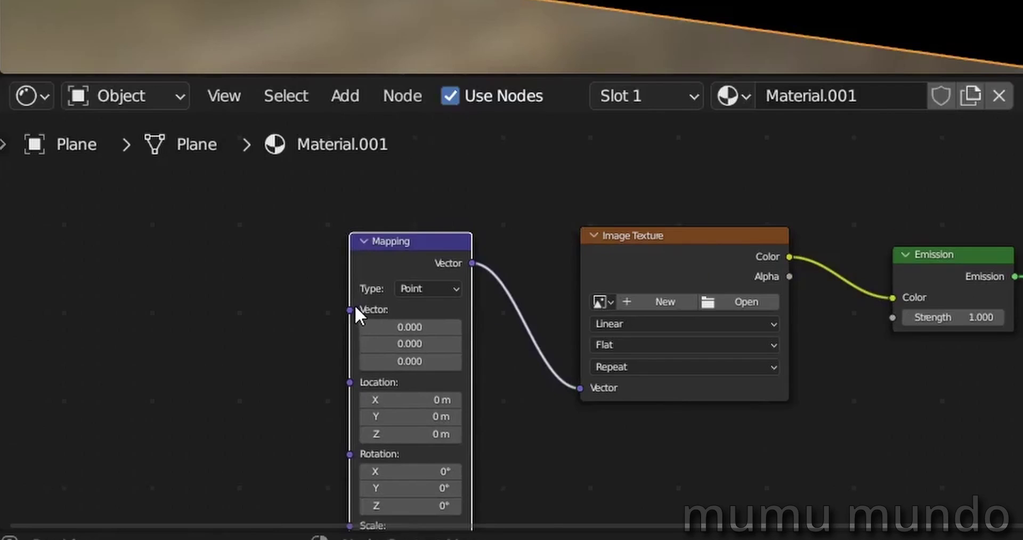
Add a Texture Coordinate node with its Object output connected to the Mapping node's Vector input
{"action": "left_click_drag", "start_coordinate": [349, 310], "coordinate": [218, 276]}
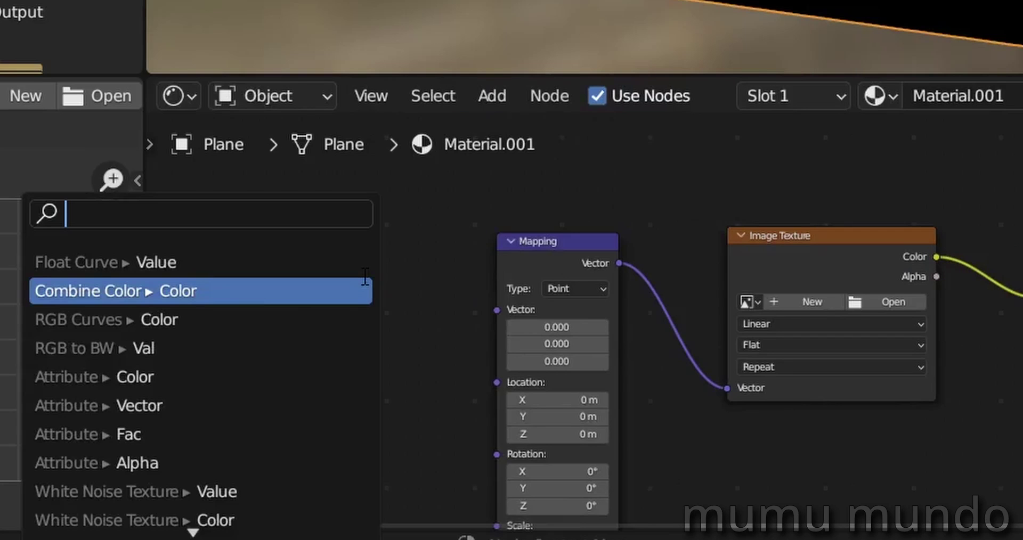
{"action": "type", "text": "tex"}
{"action": "key", "text": "BackSpace"}
{"action": "key", "text": "BackSpace"}
{"action": "key", "text": "BackSpace"}
{"action": "type", "text": "coo"}
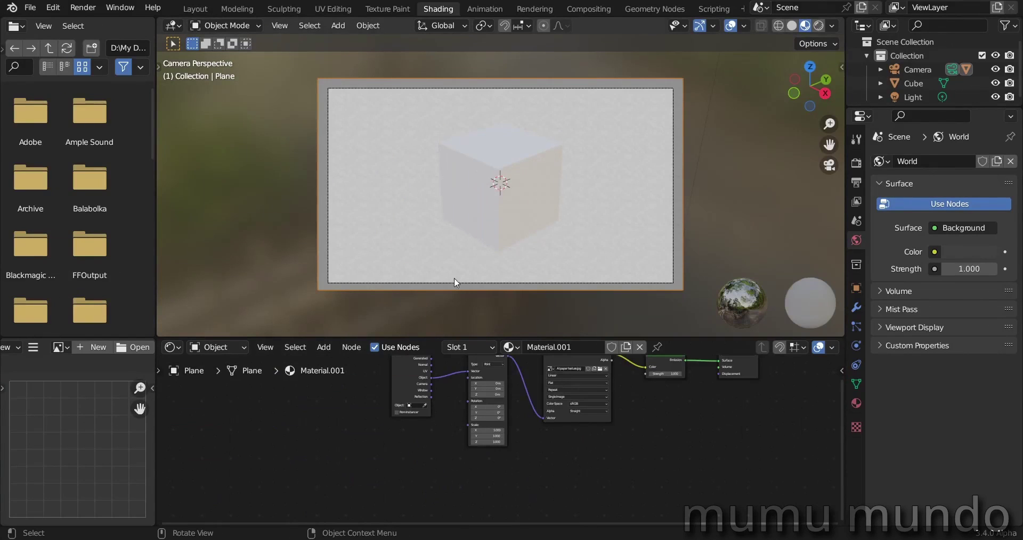
Set the Mapping node's X, Y and Z scale to 0.2 to enlarge the paper texture
{"action": "scroll", "coordinate": [542, 462], "scroll_direction": "up", "scroll_amount": 6}
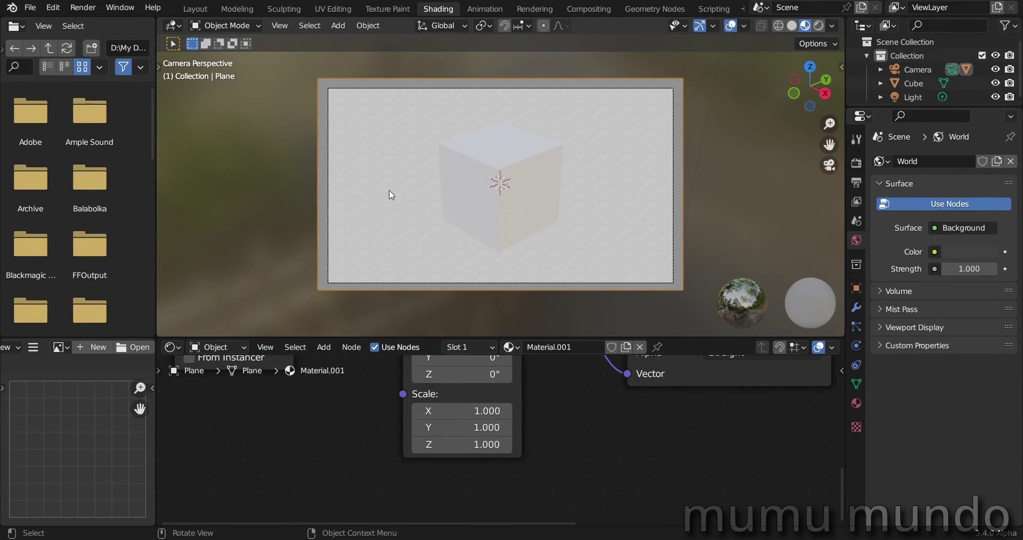
{"action": "scroll", "coordinate": [388, 213], "scroll_direction": "up", "scroll_amount": 4}
{"action": "scroll", "coordinate": [388, 214], "scroll_direction": "down", "scroll_amount": 3}
{"action": "left_click_drag", "start_coordinate": [479, 411], "coordinate": [479, 445]}
{"action": "type", "text": ".2"}
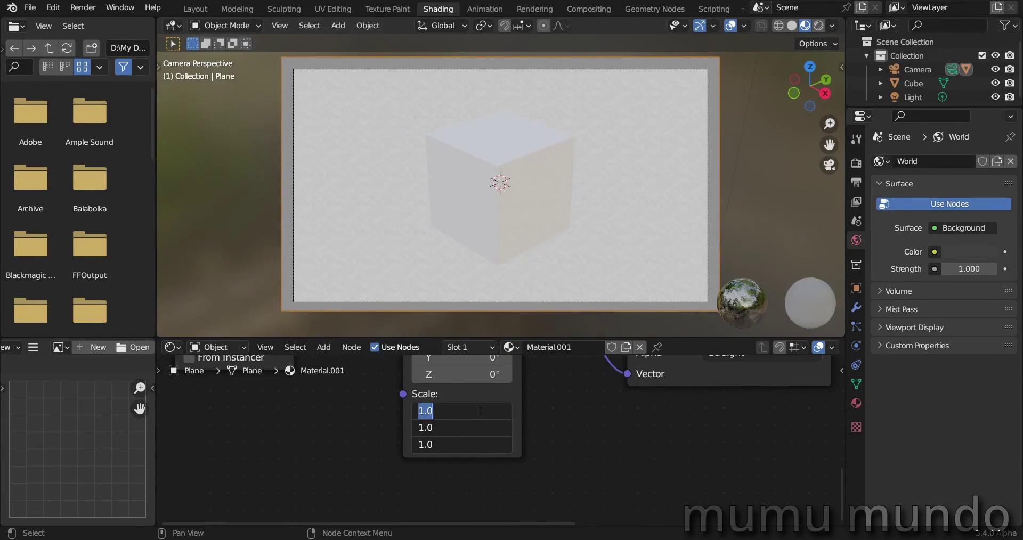
{"action": "key", "text": "Return"}
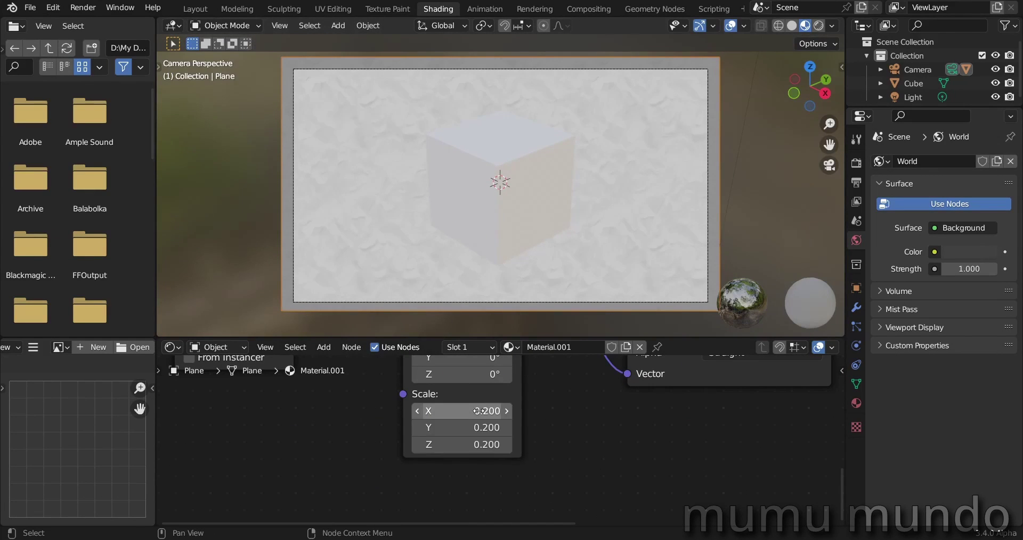
Switch to the Layout workspace and add a blank Grease Pencil object to the scene
{"action": "left_click", "coordinate": [203, 11]}
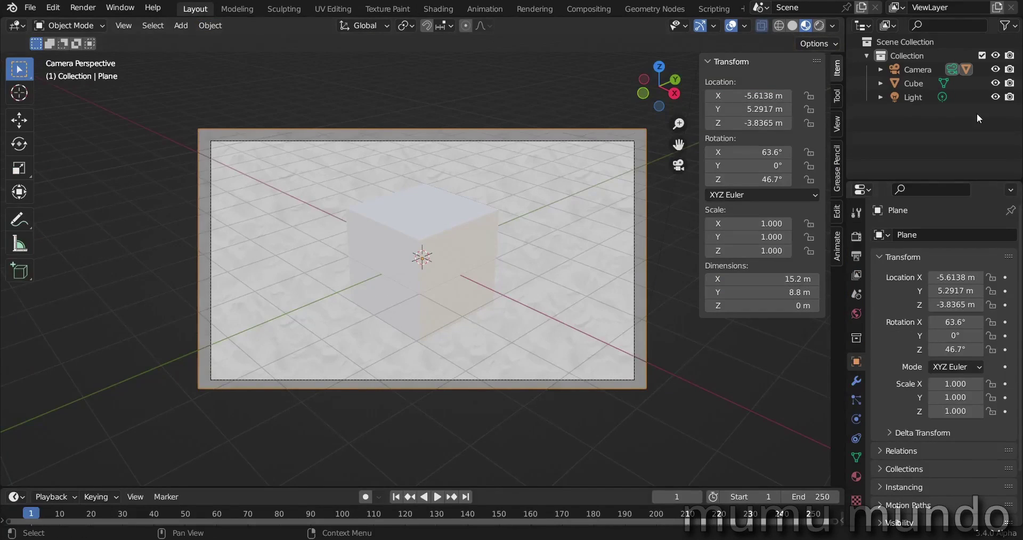
{"action": "scroll", "coordinate": [506, 356], "scroll_direction": "down", "scroll_amount": 1}
{"action": "key", "text": "shift+a"}
{"action": "mouse_move", "coordinate": [507, 347]}
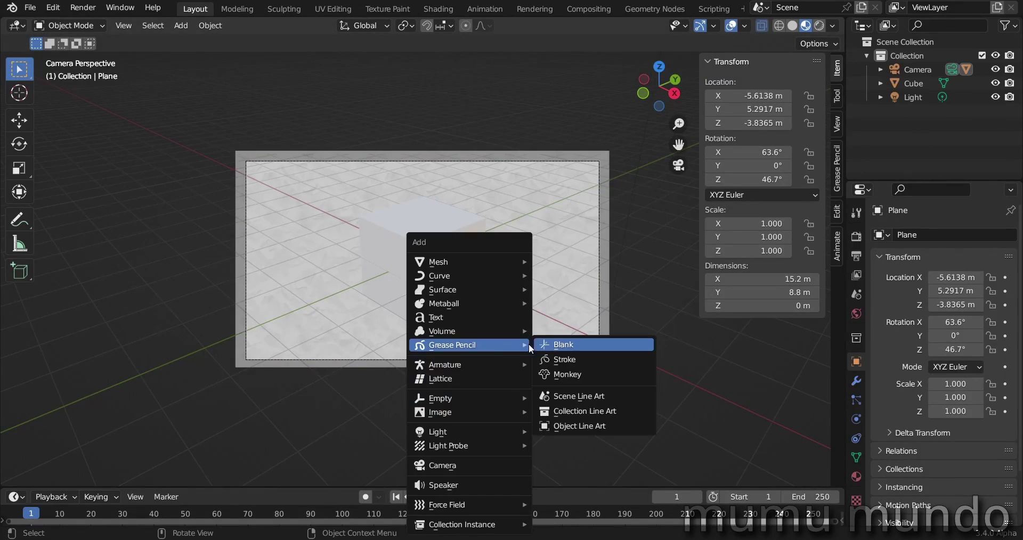
{"action": "left_click", "coordinate": [564, 344]}
Add a Line Art modifier to the Grease Pencil object and set its source type to Object
{"action": "left_click", "coordinate": [858, 383]}
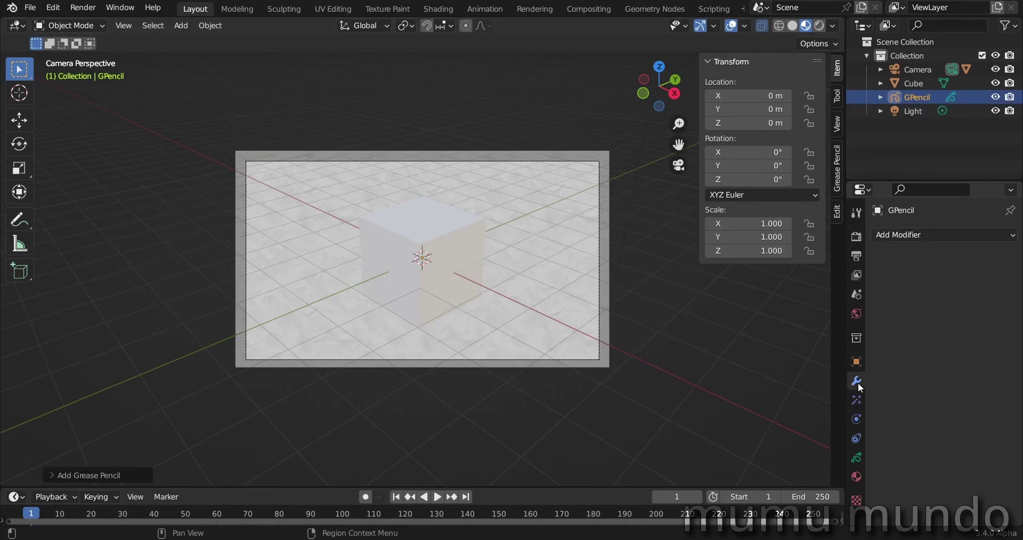
{"action": "left_click", "coordinate": [917, 238]}
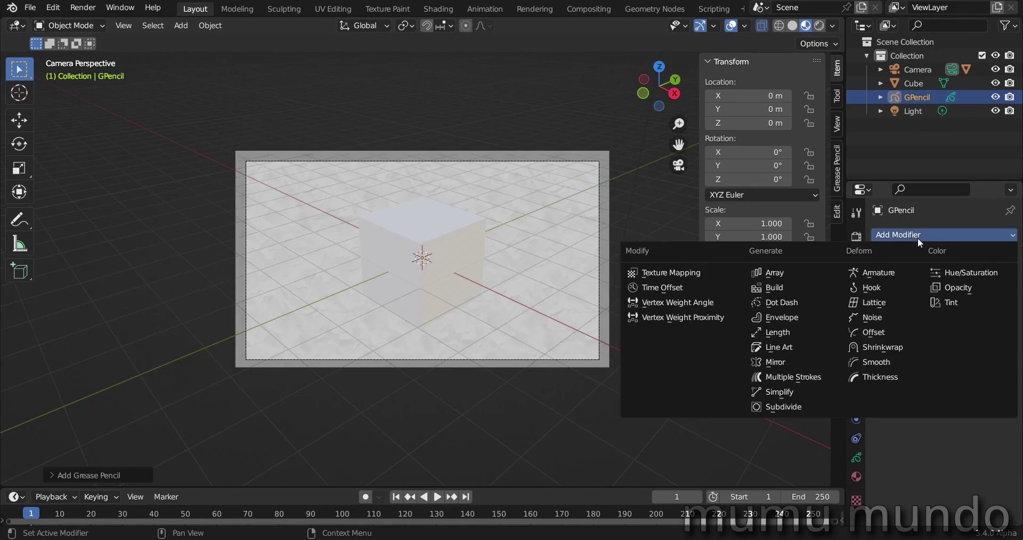
{"action": "left_click", "coordinate": [779, 346]}
{"action": "left_click_drag", "start_coordinate": [843, 332], "coordinate": [752, 332]}
{"action": "left_click", "coordinate": [925, 279]}
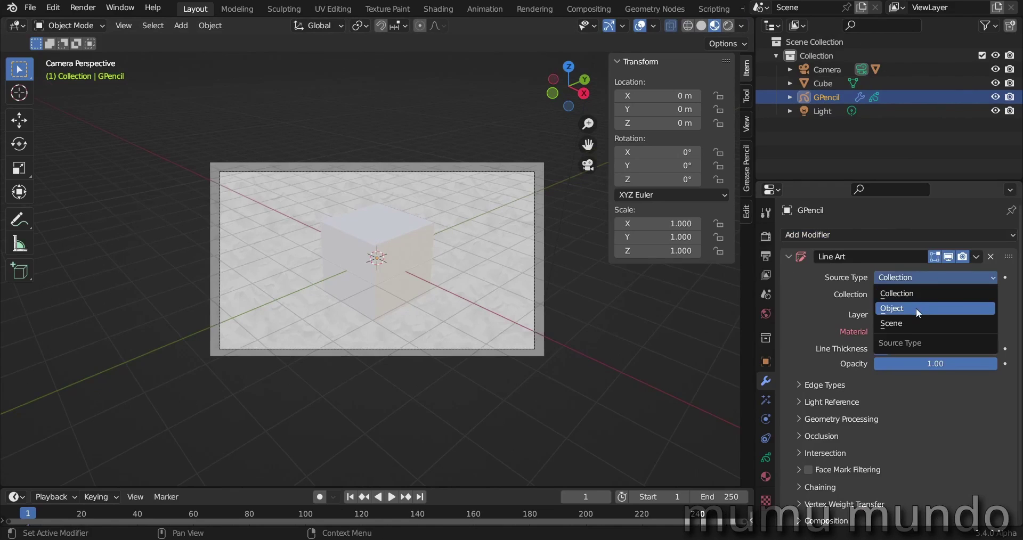
Set the Line Art modifier's object to Cube, its layer to GP_Layer and its material to Black
{"action": "left_click", "coordinate": [410, 264]}
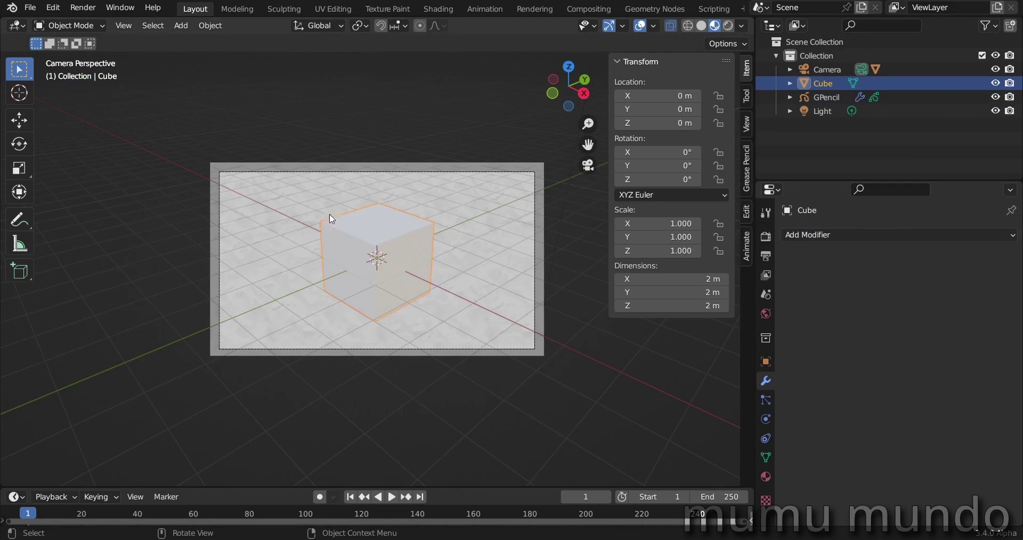
{"action": "left_click", "coordinate": [825, 97]}
{"action": "left_click", "coordinate": [935, 294]}
{"action": "left_click", "coordinate": [885, 327]}
{"action": "left_click", "coordinate": [902, 315]}
{"action": "left_click", "coordinate": [890, 336]}
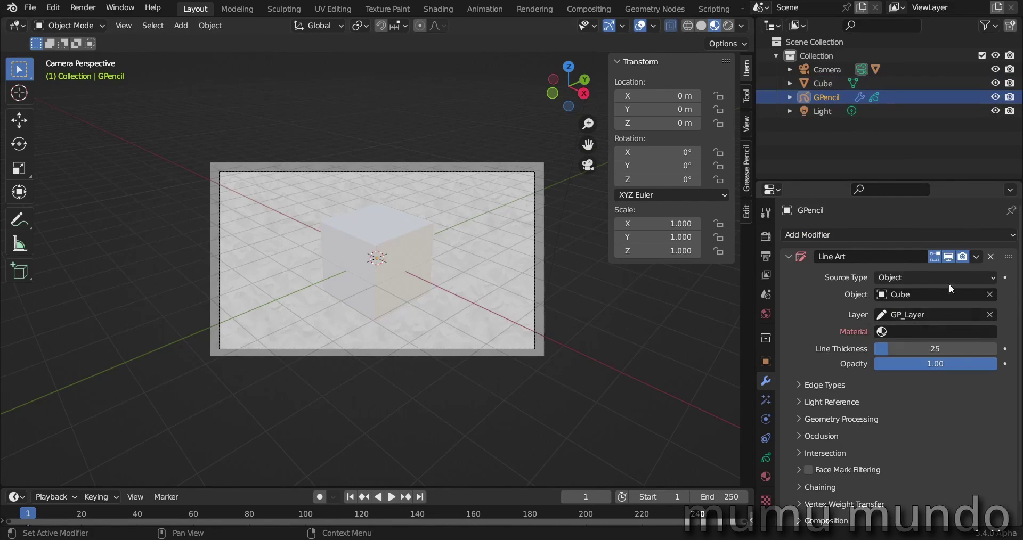
{"action": "left_click", "coordinate": [911, 332]}
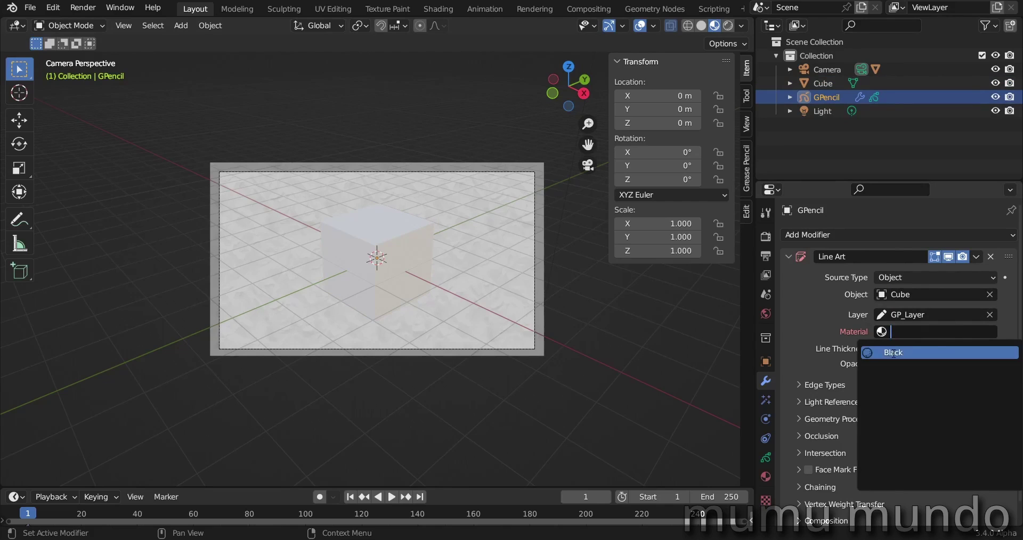
{"action": "left_click", "coordinate": [893, 353]}
Increase the Line Art modifier's line thickness and collapse its settings
{"action": "scroll", "coordinate": [419, 307], "scroll_direction": "up", "scroll_amount": 3}
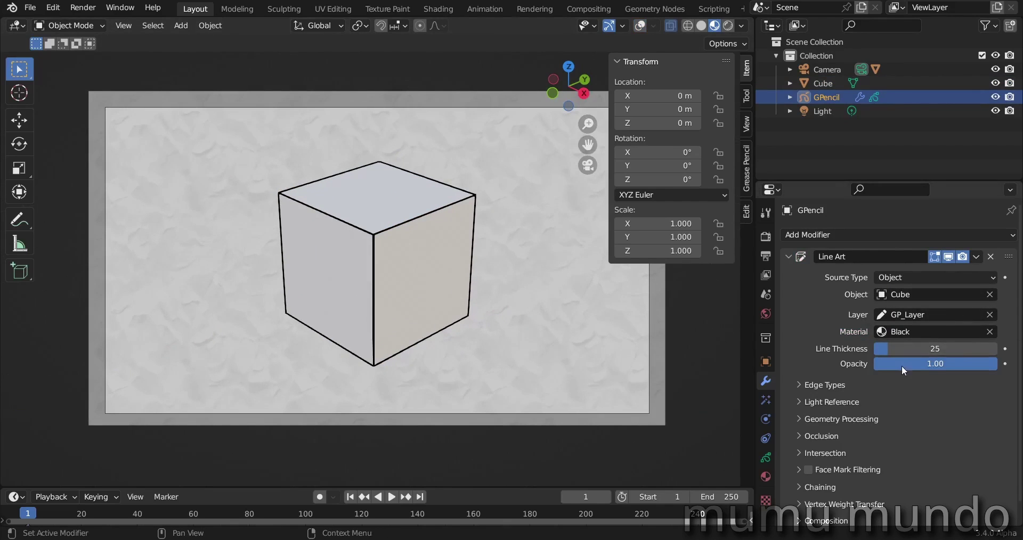
{"action": "left_click_drag", "start_coordinate": [895, 350], "coordinate": [924, 350]}
{"action": "left_click", "coordinate": [788, 256]}
Add a Noise modifier to the Grease Pencil object with position 0.12, strength 0.10, thickness 0.11 and noise scale 0.457
{"action": "left_click", "coordinate": [796, 235]}
{"action": "left_click", "coordinate": [871, 318]}
{"action": "left_click_drag", "start_coordinate": [905, 296], "coordinate": [948, 324]}
{"action": "left_click_drag", "start_coordinate": [934, 354], "coordinate": [977, 355]}
{"action": "scroll", "coordinate": [375, 229], "scroll_direction": "up", "scroll_amount": 3}
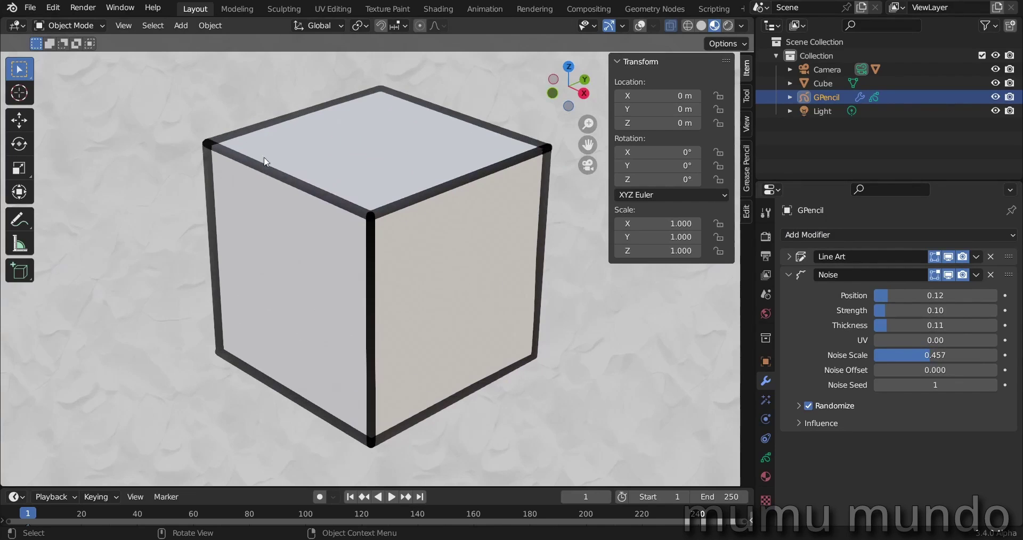
{"action": "scroll", "coordinate": [424, 297], "scroll_direction": "down", "scroll_amount": 4}
{"action": "scroll", "coordinate": [424, 294], "scroll_direction": "up", "scroll_amount": 3}
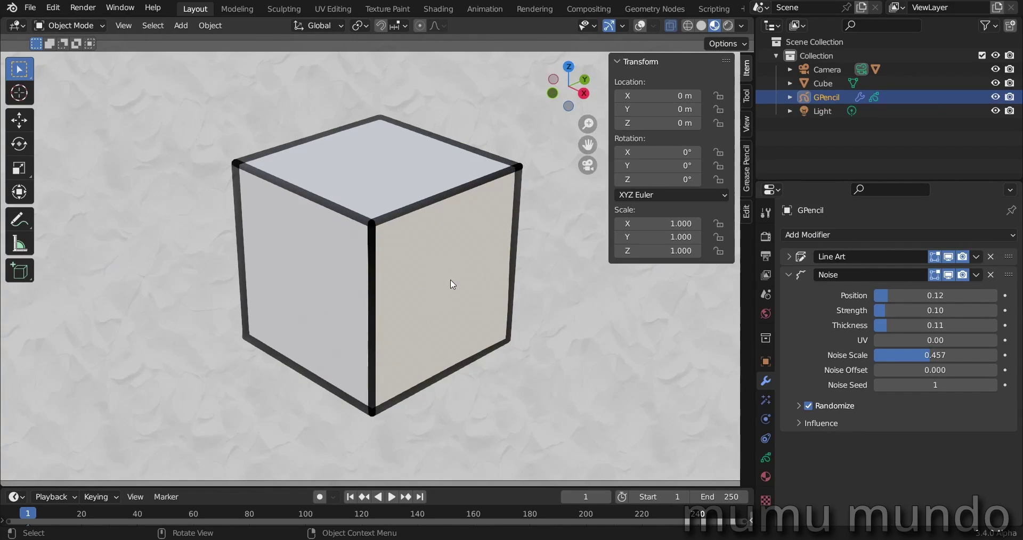
Turn the viewport overlays back on and add a Subdivision Surface modifier to the cube
{"action": "left_click", "coordinate": [451, 284]}
{"action": "key", "text": "Tab"}
{"action": "key", "text": "shift+alt+z"}
{"action": "key", "text": "Tab"}
{"action": "left_click", "coordinate": [810, 235]}
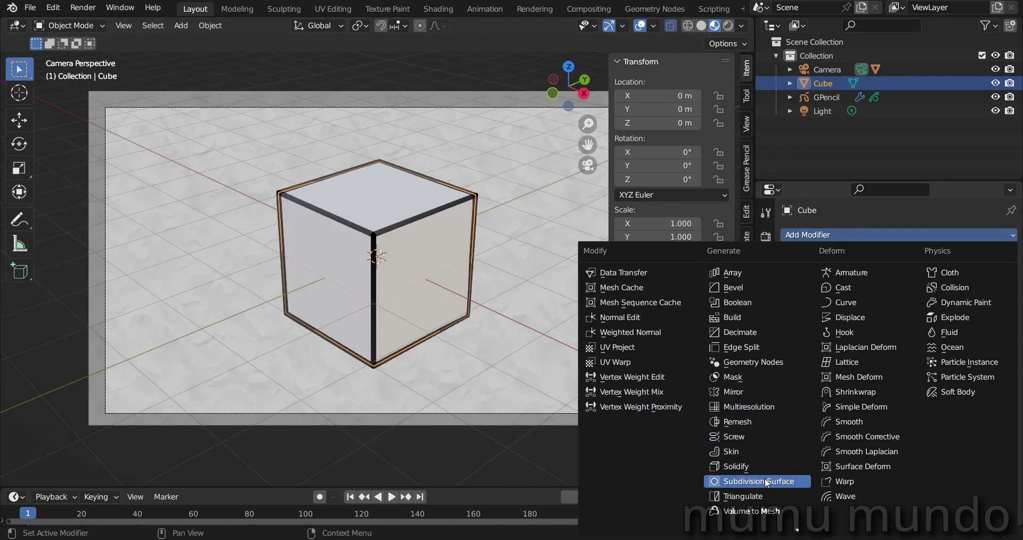
{"action": "left_click", "coordinate": [765, 480]}
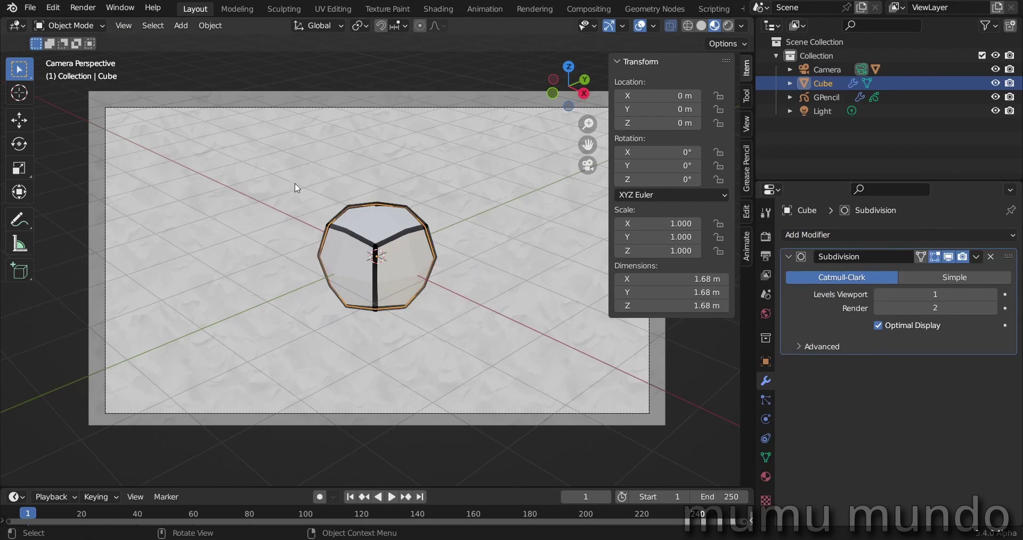
Set the cube's Subdivision modifier to Simple with 3 viewport levels and 3 render levels
{"action": "left_click", "coordinate": [993, 295]}
{"action": "left_click", "coordinate": [993, 295]}
{"action": "left_click", "coordinate": [967, 280]}
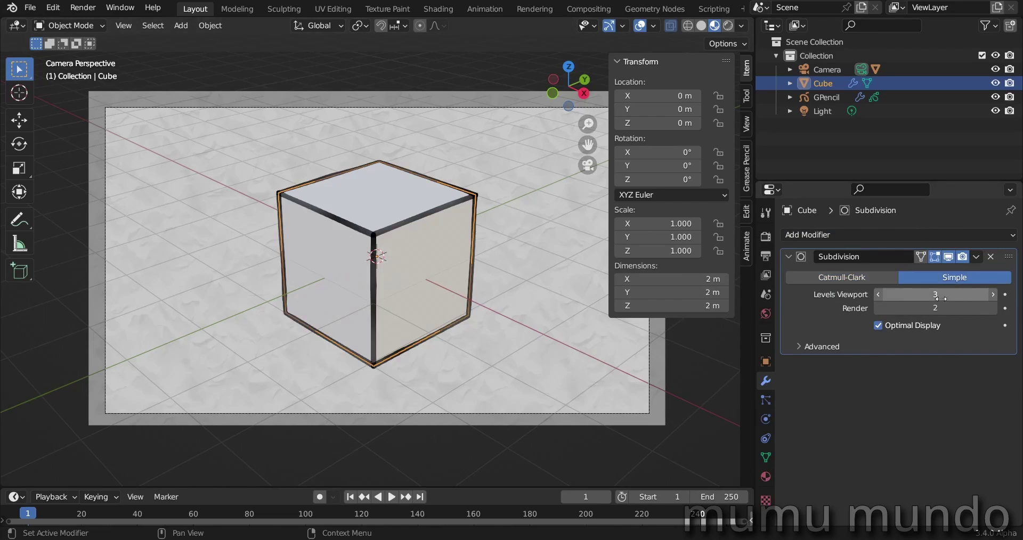
{"action": "left_click", "coordinate": [993, 308]}
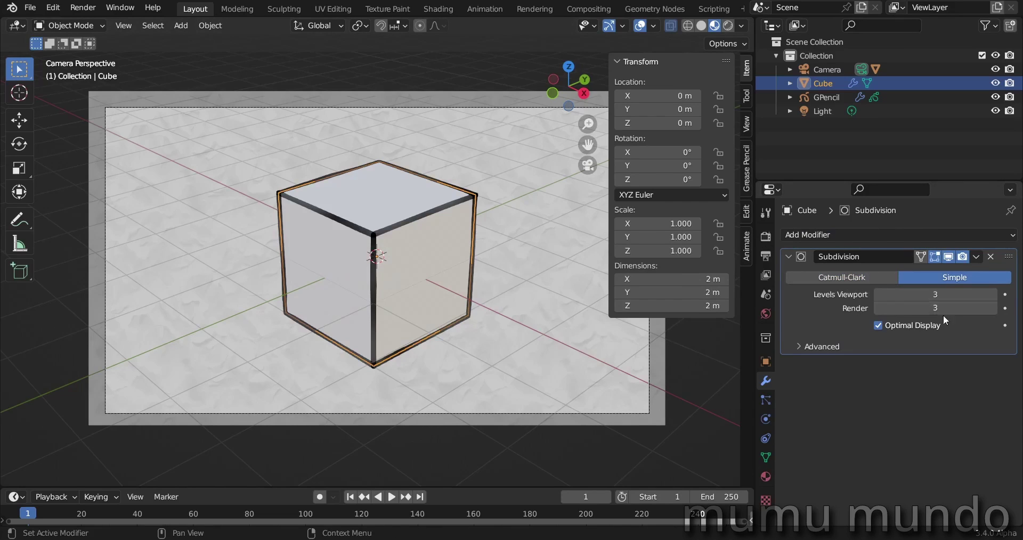
{"action": "left_click", "coordinate": [842, 98]}
{"action": "left_click", "coordinate": [766, 457]}
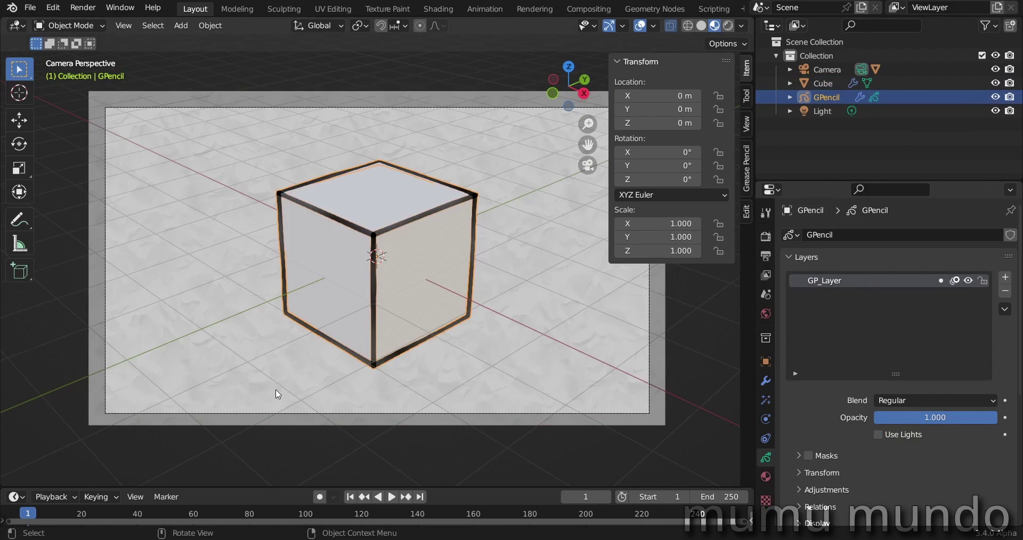
{"action": "left_click", "coordinate": [544, 282]}
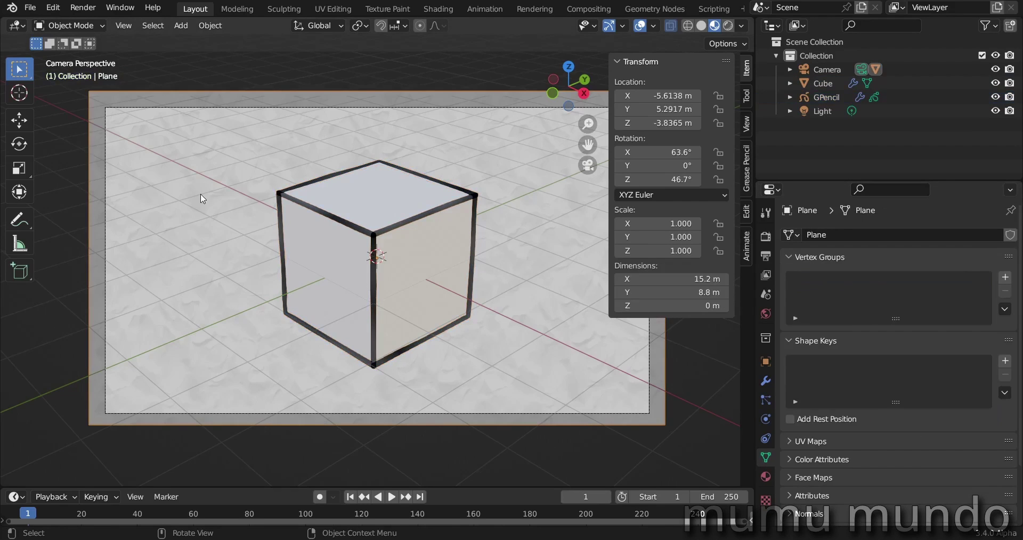
{"action": "left_click", "coordinate": [437, 8]}
{"action": "left_click", "coordinate": [195, 8]}
{"action": "left_click", "coordinate": [823, 84]}
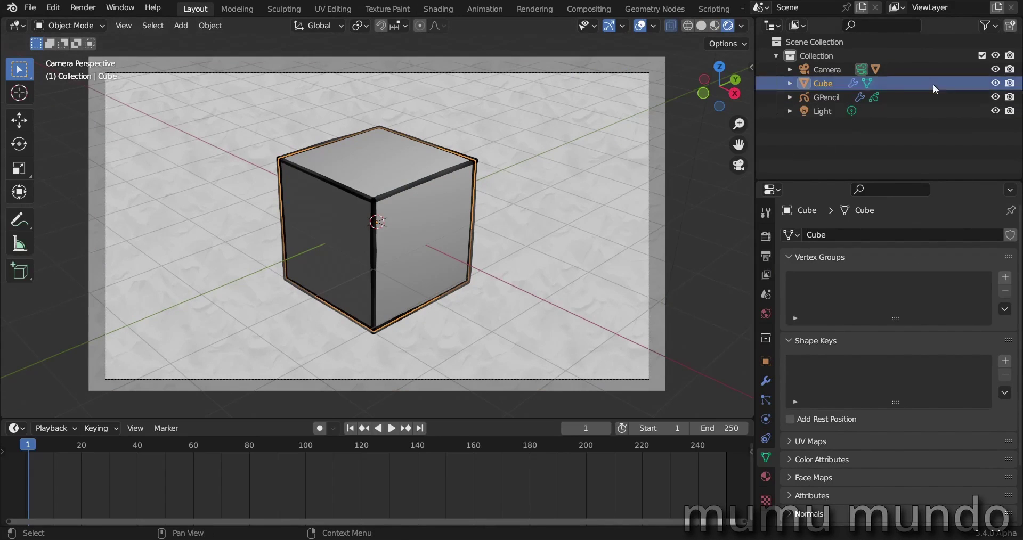
Select the camera and enable the Camera to View lock
{"action": "left_click", "coordinate": [831, 69]}
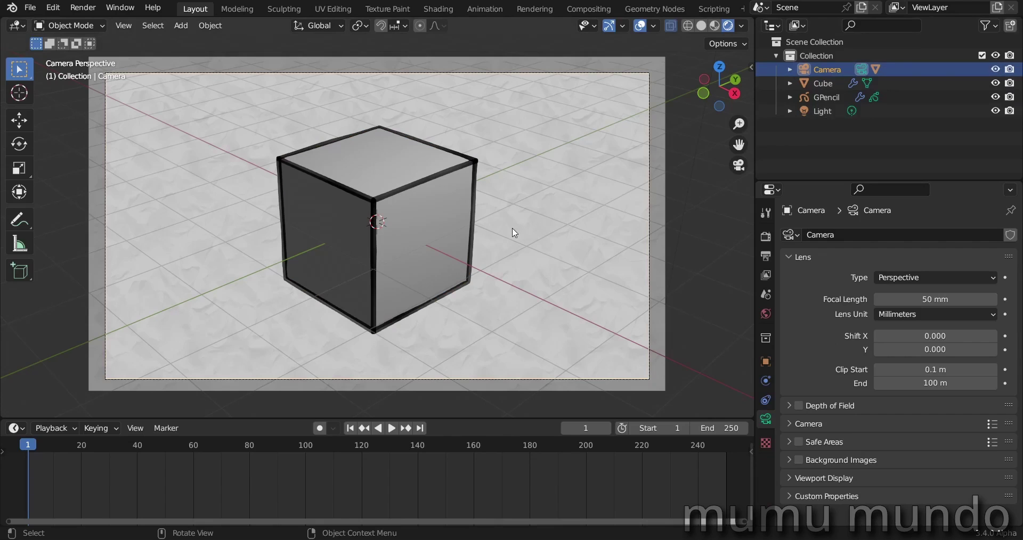
{"action": "key", "text": "n"}
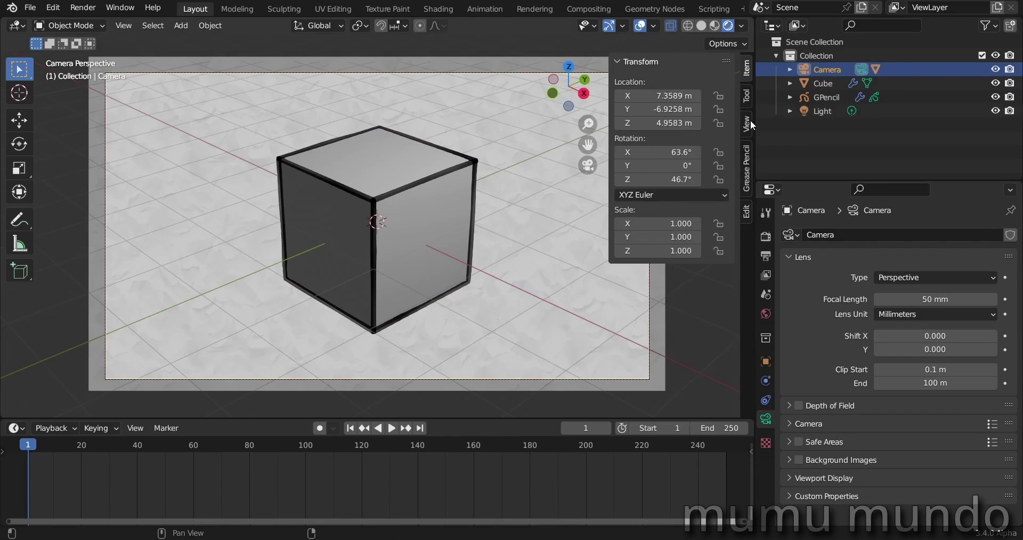
{"action": "left_click", "coordinate": [748, 120]}
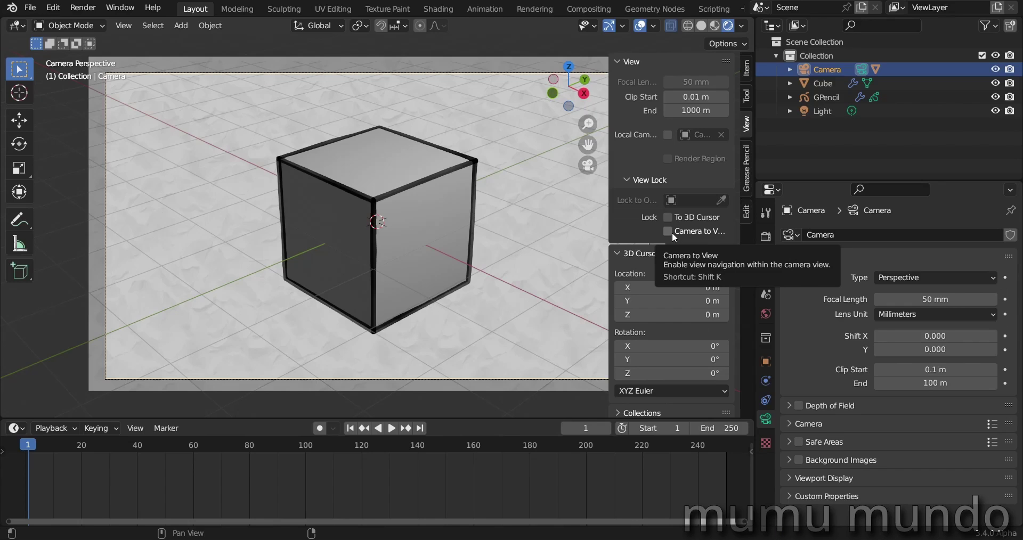
{"action": "left_click", "coordinate": [668, 231]}
{"action": "key", "text": "n"}
Orbit and pan the camera to a new angle on the cube and insert a Location & Rotation keyframe at frame 1
{"action": "middle_click_drag", "start_coordinate": [392, 248], "coordinate": [421, 241]}
{"action": "middle_click_drag", "start_coordinate": [353, 268], "coordinate": [392, 250], "text": "shift"}
{"action": "key", "text": "i"}
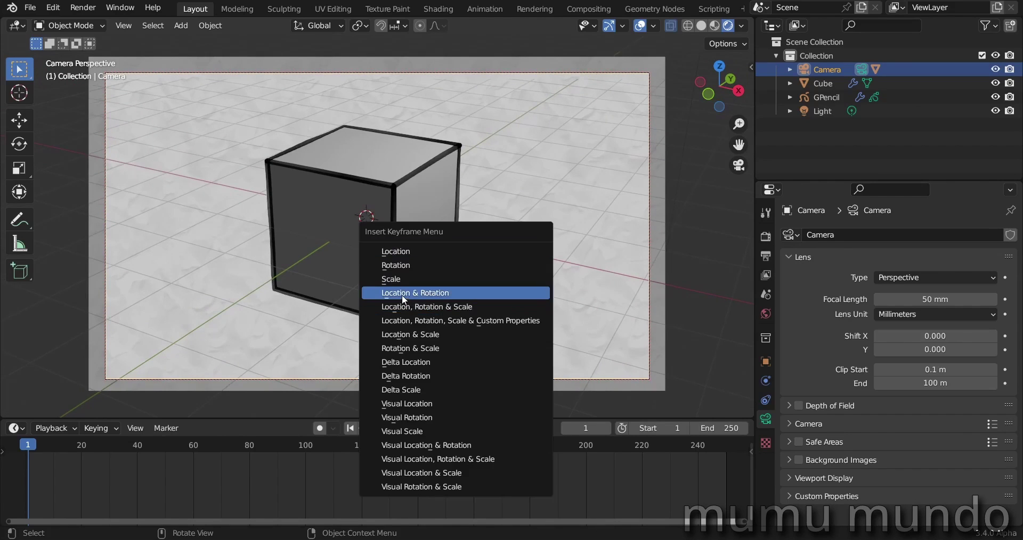
{"action": "left_click", "coordinate": [402, 295]}
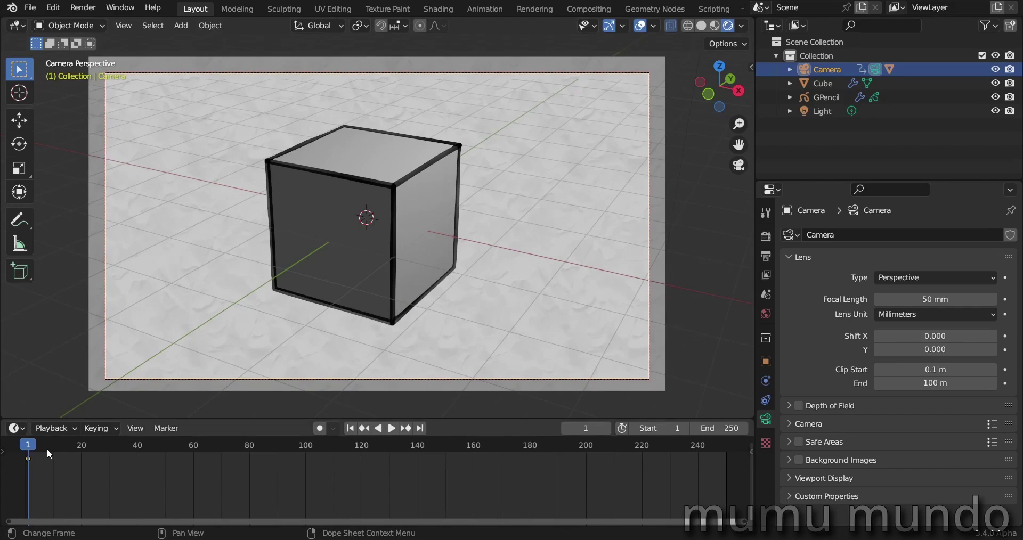
Orbit the camera to a different angle at frame 40 and keyframe it there, with auto keying enabled
{"action": "left_click_drag", "start_coordinate": [32, 446], "coordinate": [137, 446]}
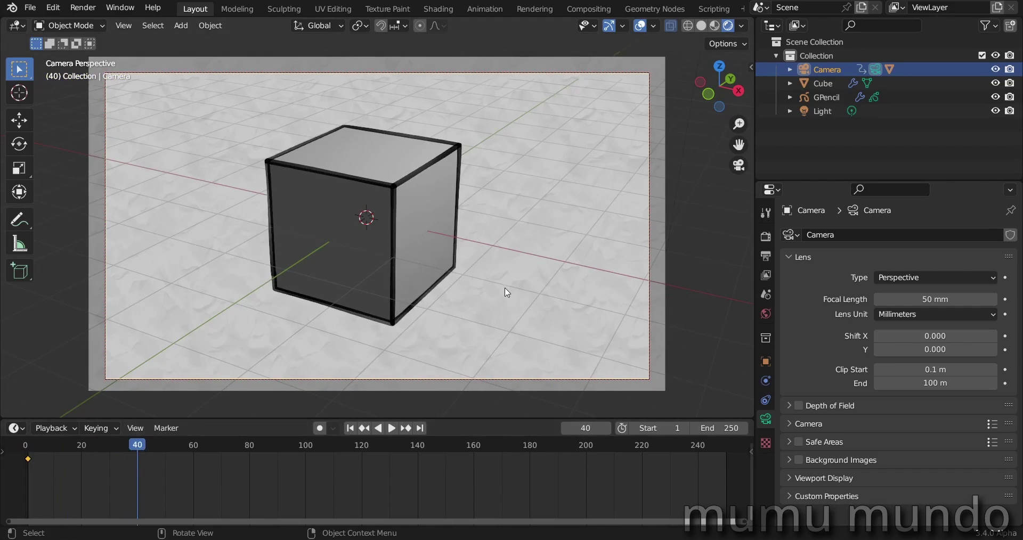
{"action": "middle_click_drag", "start_coordinate": [480, 288], "coordinate": [443, 298]}
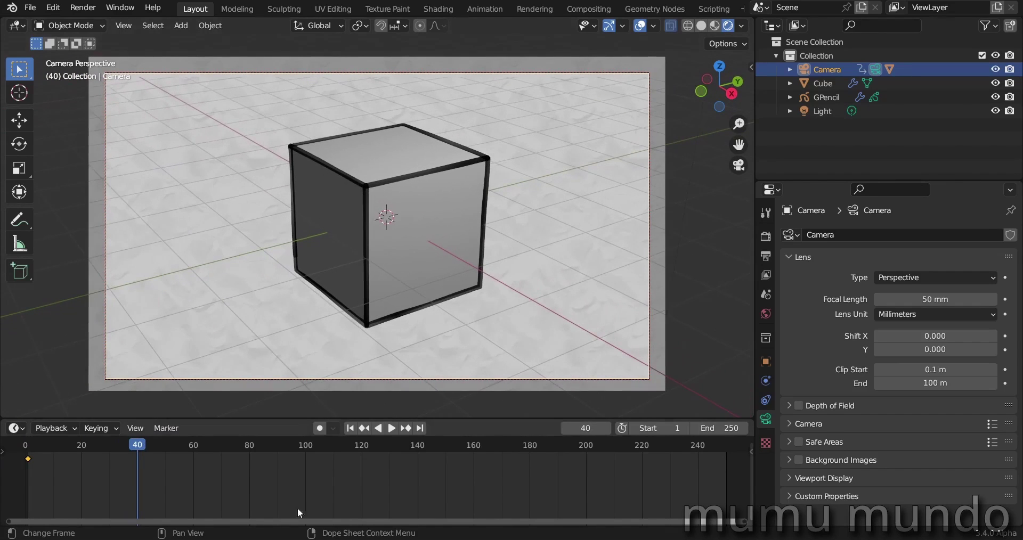
{"action": "left_click", "coordinate": [324, 429]}
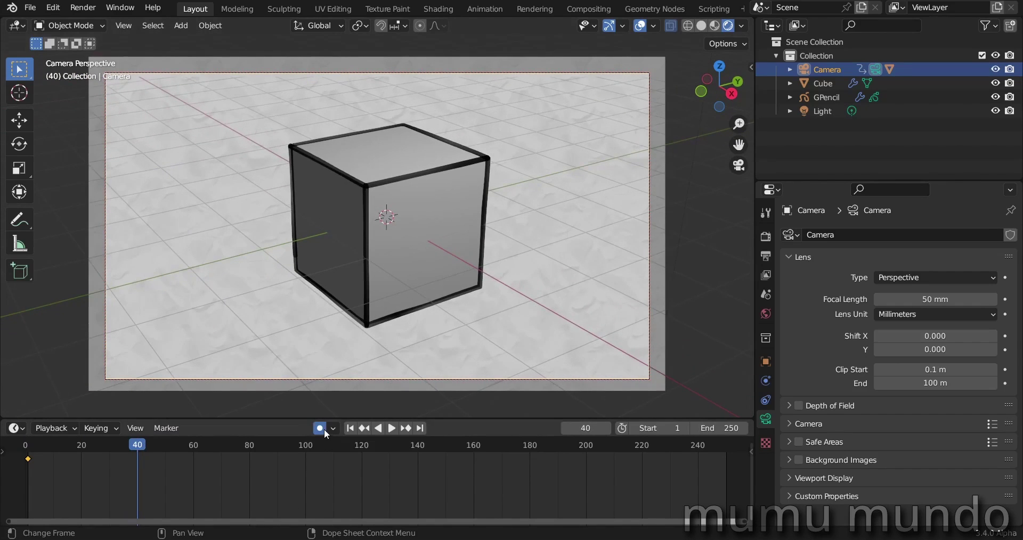
{"action": "key", "text": "i"}
{"action": "left_click", "coordinate": [490, 231]}
Scrub the timeline to frame 60 and set the animation's end frame to 60
{"action": "left_click_drag", "start_coordinate": [133, 445], "coordinate": [195, 446]}
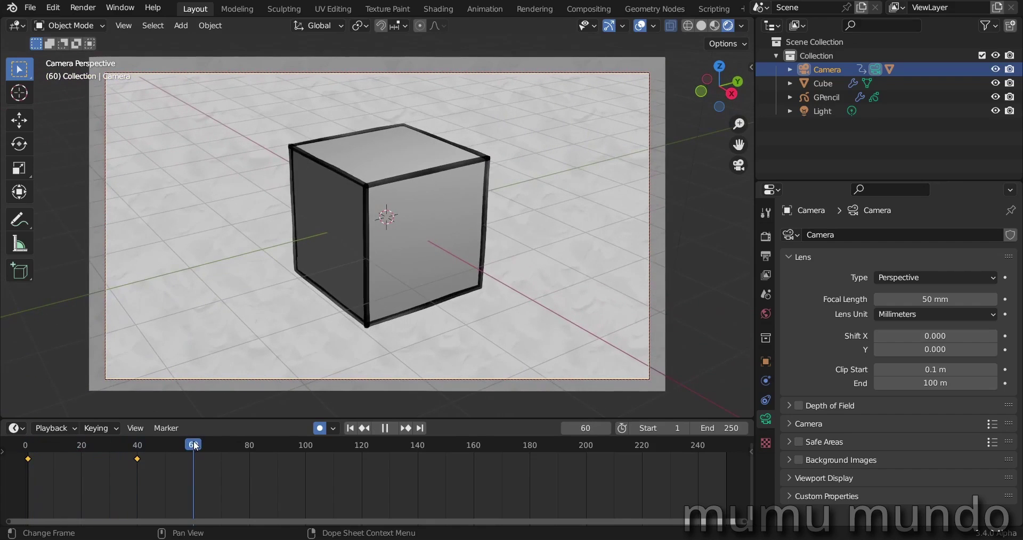
{"action": "left_click", "coordinate": [722, 430]}
{"action": "type", "text": "60"}
{"action": "key", "text": "Return"}
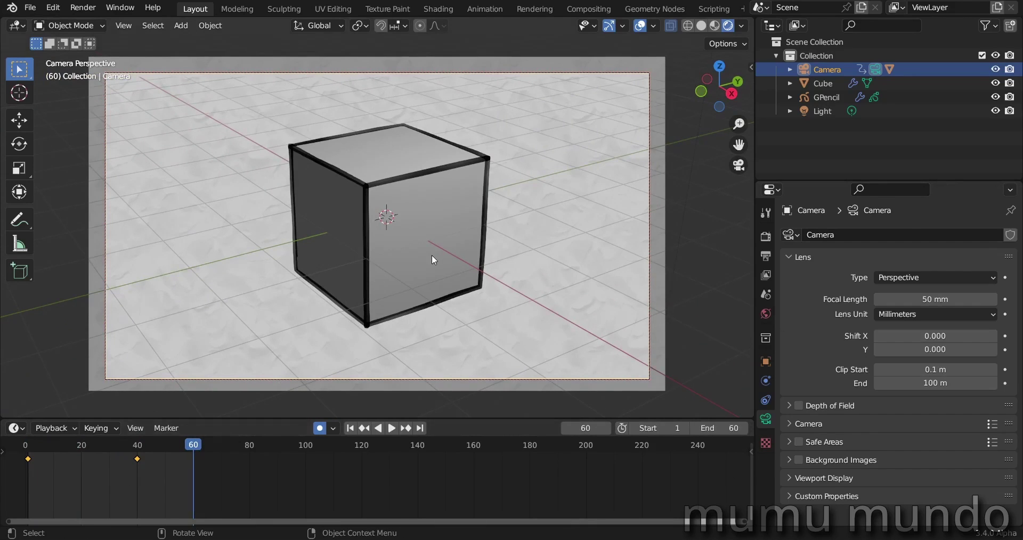
Move the cube toward the right of the camera frame at frame 1 and insert a Location & Rotation keyframe
{"action": "left_click", "coordinate": [431, 255]}
{"action": "left_click", "coordinate": [30, 448]}
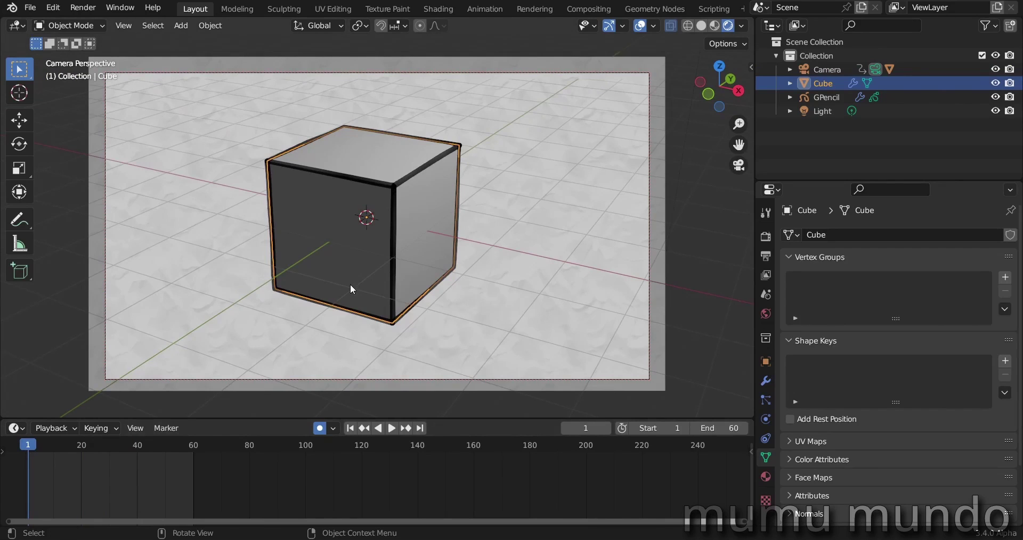
{"action": "key", "text": "g"}
{"action": "left_click", "coordinate": [417, 286]}
{"action": "key", "text": "i"}
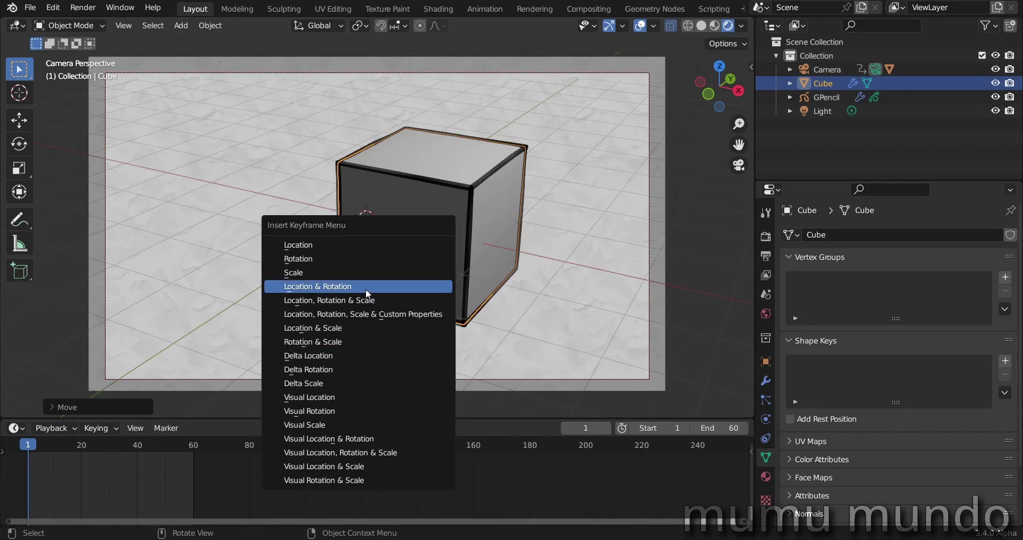
{"action": "left_click", "coordinate": [366, 289]}
Move the cube toward the left of the camera frame at frame 40 so auto keying records it
{"action": "key", "text": "space"}
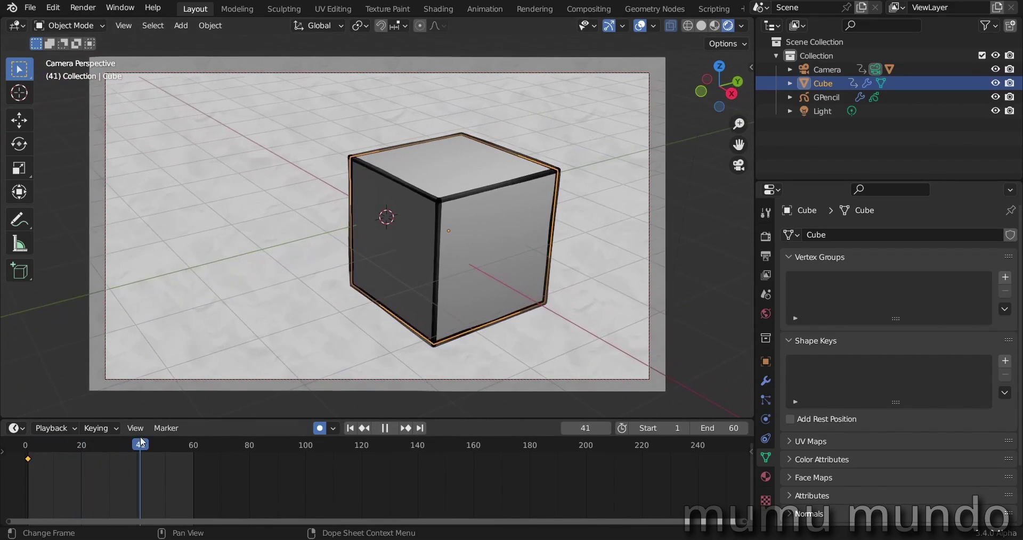
{"action": "key", "text": "space"}
{"action": "key", "text": "g"}
{"action": "left_click", "coordinate": [465, 272]}
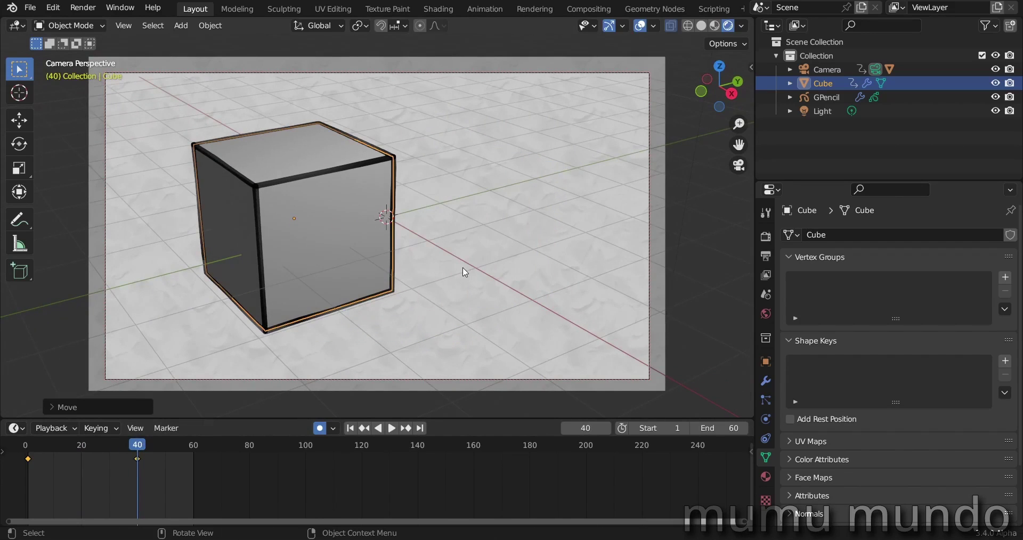
Rotate the cube about the Z axis at frame 40, and shift its keyframes to frames 10 and 49
{"action": "key", "text": "r"}
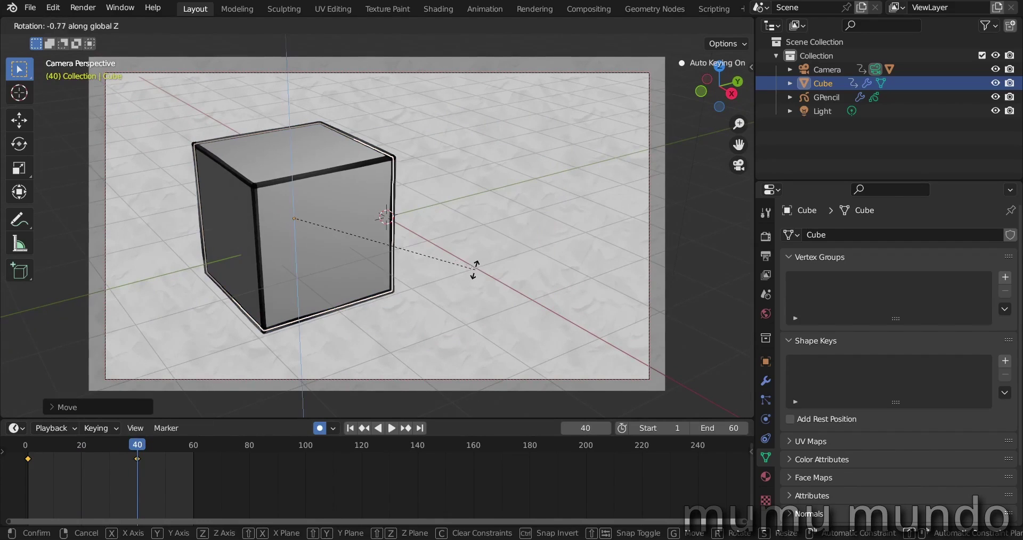
{"action": "left_click", "coordinate": [367, 297]}
{"action": "left_click_drag", "start_coordinate": [138, 445], "coordinate": [149, 468]}
{"action": "key", "text": "g"}
{"action": "left_click", "coordinate": [61, 462]}
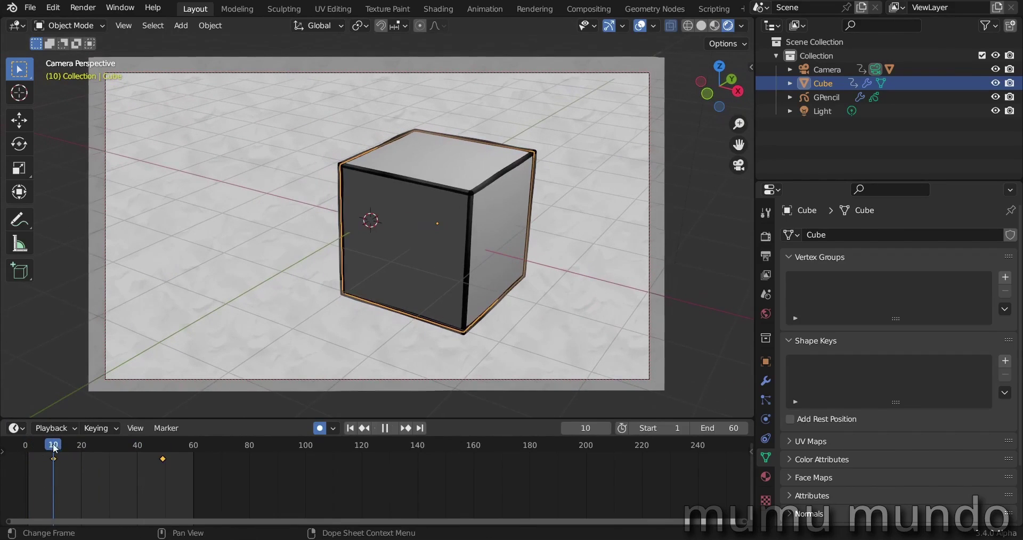
Preview the cube's motion and raise the cube about 0.94 m along Z at frame 30 so auto keying records it
{"action": "left_click", "coordinate": [28, 450]}
{"action": "key", "text": "space"}
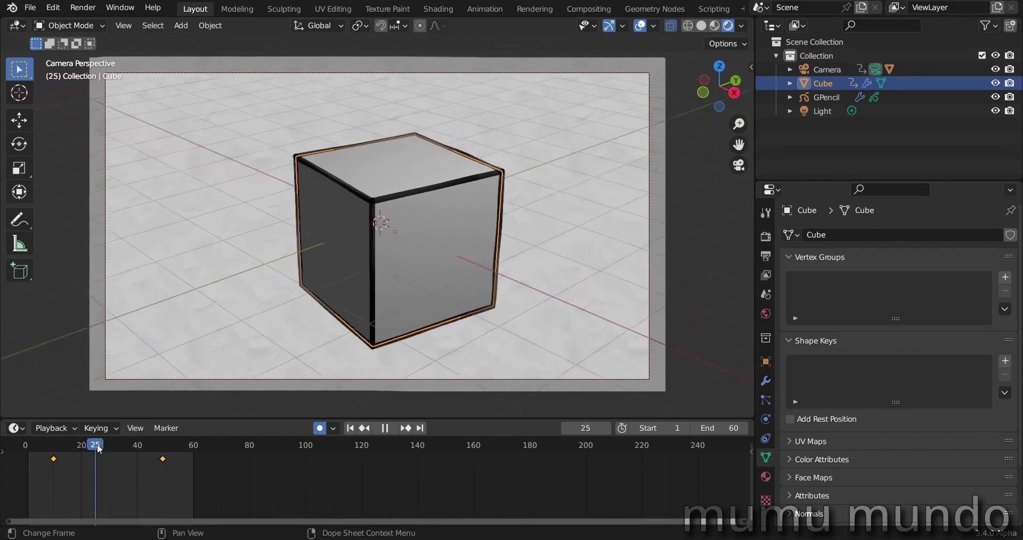
{"action": "left_click", "coordinate": [80, 445]}
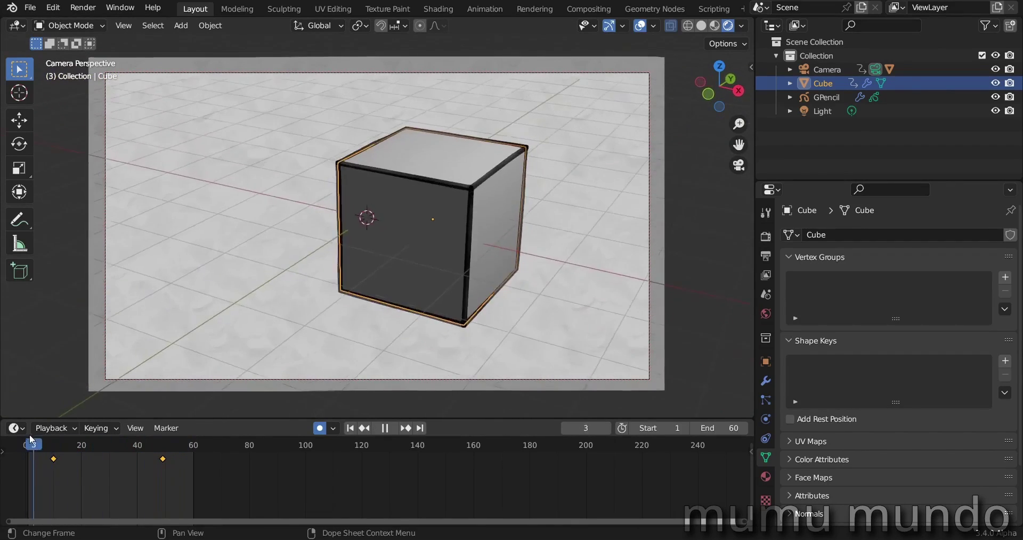
{"action": "left_click", "coordinate": [79, 445]}
{"action": "left_click", "coordinate": [37, 444]}
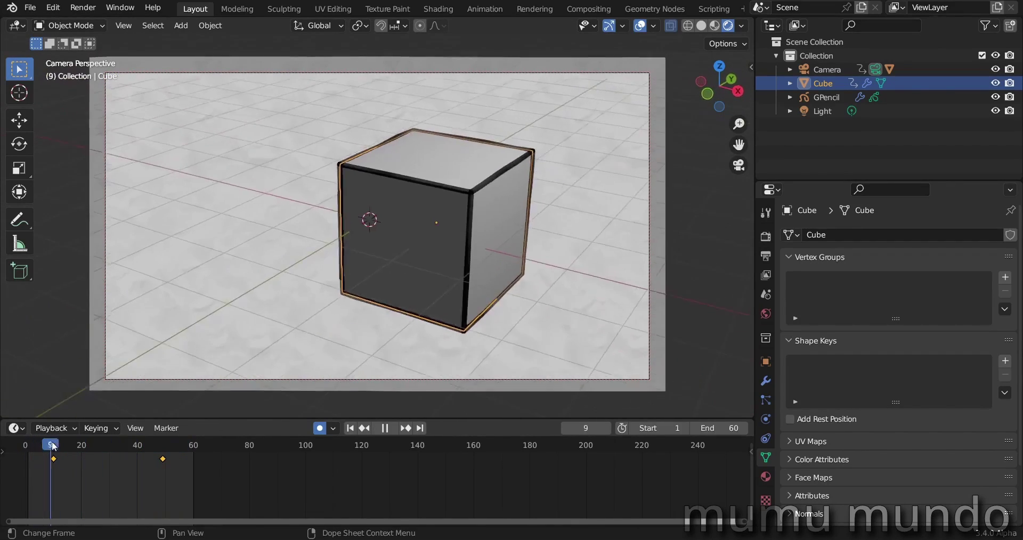
{"action": "left_click_drag", "start_coordinate": [52, 447], "coordinate": [110, 458]}
{"action": "key", "text": "g"}
{"action": "key", "text": "z"}
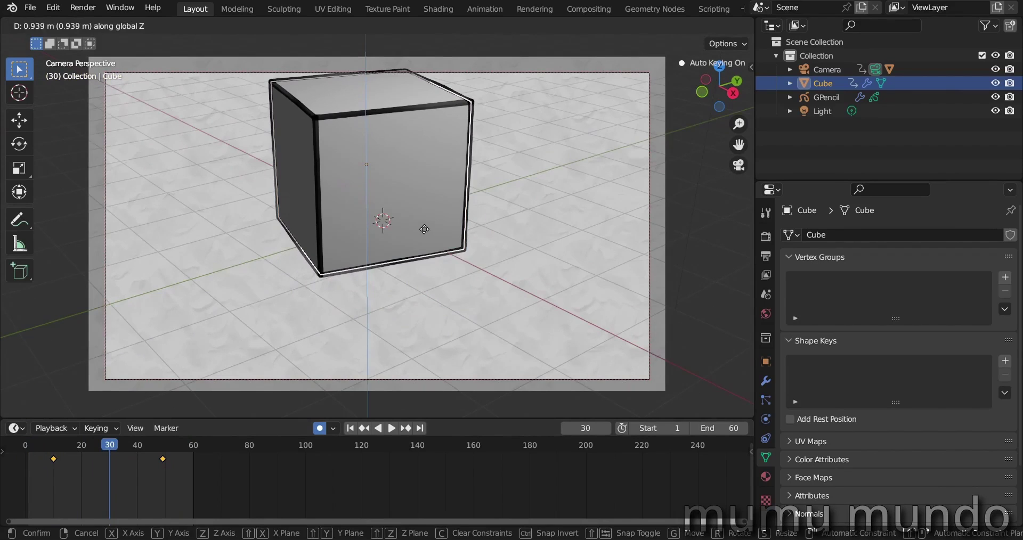
{"action": "left_click", "coordinate": [424, 229]}
Play back and scrub the animation to check the cube's rise between its first and last keyframes
{"action": "key", "text": "space"}
{"action": "left_click_drag", "start_coordinate": [186, 447], "coordinate": [54, 455]}
{"action": "key", "text": "Escape"}
{"action": "left_click", "coordinate": [474, 252]}
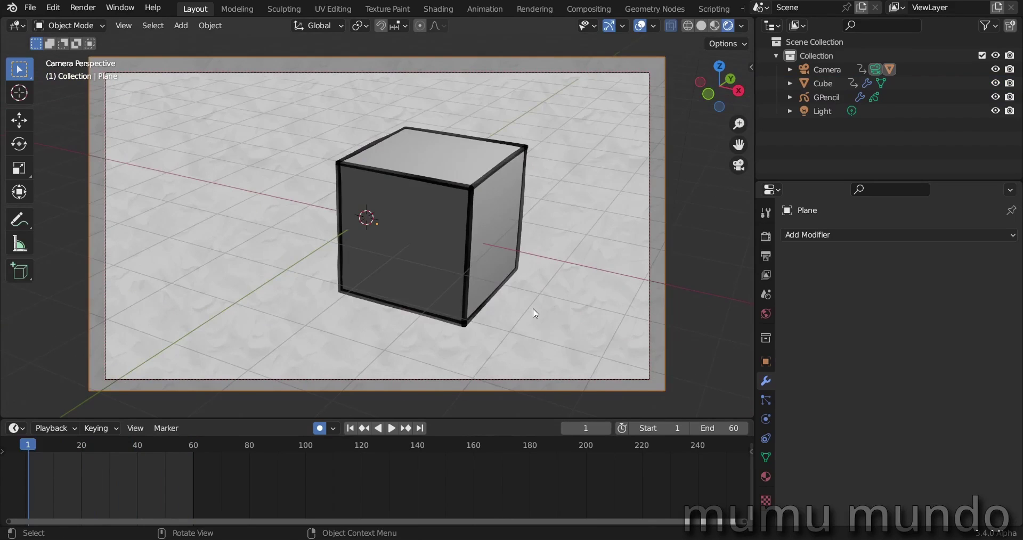
{"action": "key", "text": "n"}
{"action": "left_click", "coordinate": [718, 233]}
{"action": "key", "text": "n"}
Hide the viewport overlays and set the Grease Pencil outlines' Noise modifier to Thickness 0.36 and Noise Scale 0.543, checking it in playback
{"action": "left_click", "coordinate": [517, 164]}
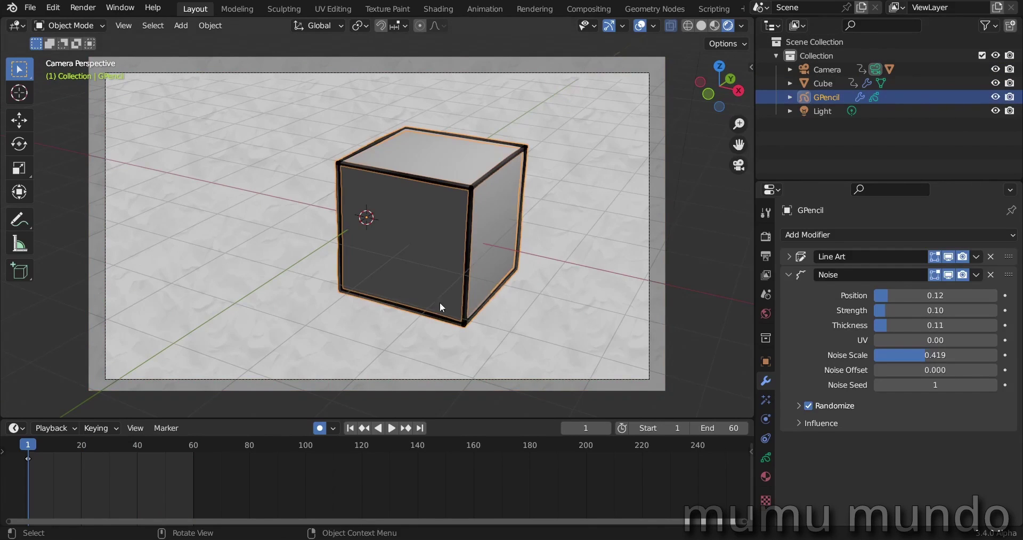
{"action": "key", "text": "shift+alt+z"}
{"action": "mouse_move", "coordinate": [925, 359]}
{"action": "left_mouse_down"}
{"action": "mouse_move", "coordinate": [948, 359]}
{"action": "mouse_move", "coordinate": [922, 359]}
{"action": "left_mouse_up"}
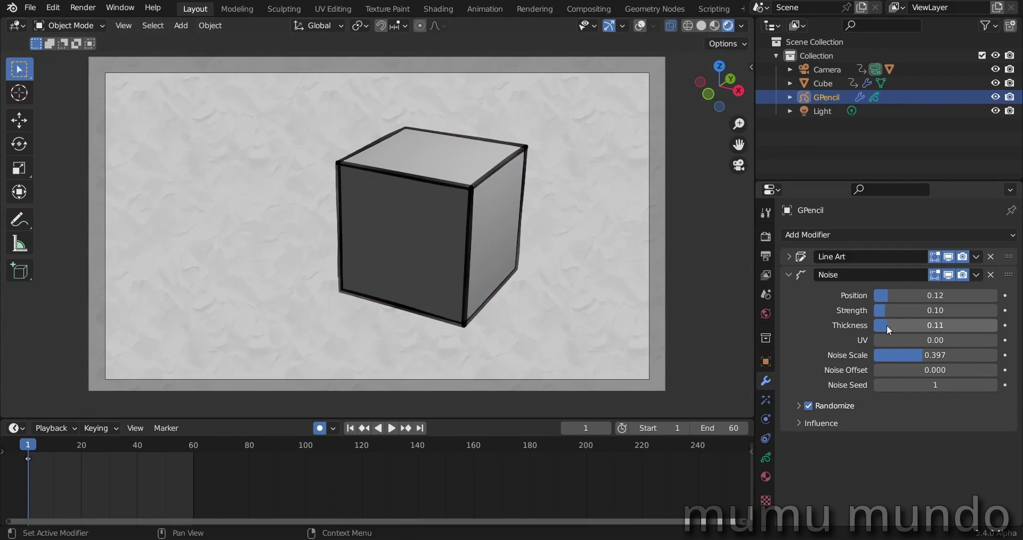
{"action": "left_click_drag", "start_coordinate": [886, 325], "coordinate": [943, 325]}
{"action": "key", "text": "space"}
{"action": "key", "text": "space"}
{"action": "key", "text": "space"}
{"action": "key", "text": "space"}
Add a Build modifier to the Grease Pencil outlines with Frames set to 40 and preview the line growth
{"action": "left_click", "coordinate": [815, 234]}
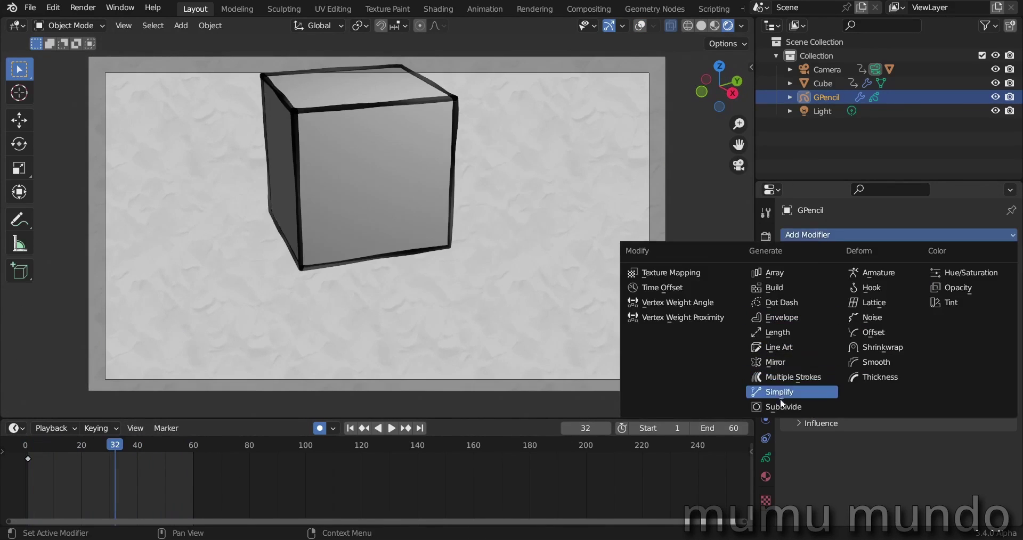
{"action": "left_click", "coordinate": [777, 288]}
{"action": "scroll", "coordinate": [906, 405], "scroll_direction": "down", "scroll_amount": 5}
{"action": "left_click", "coordinate": [947, 414]}
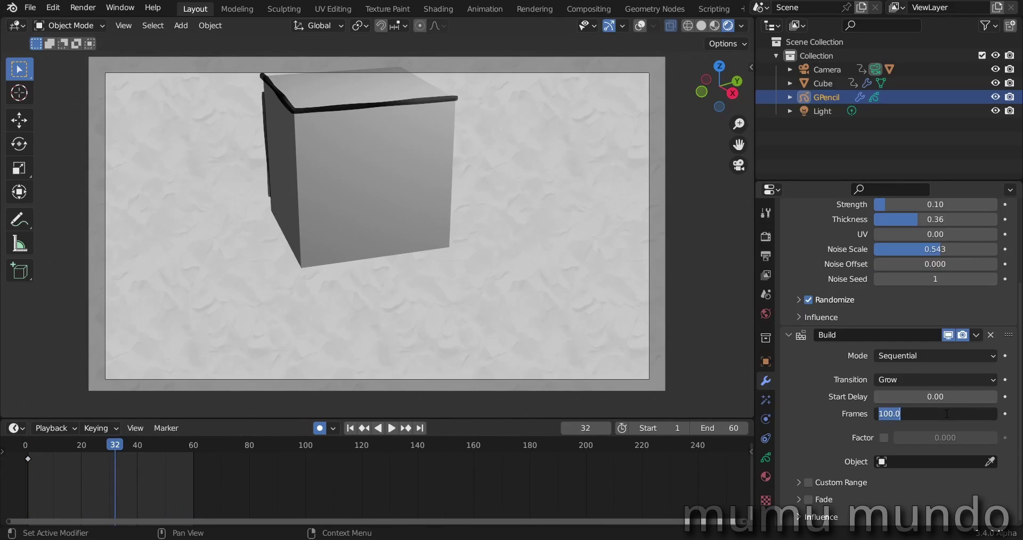
{"action": "type", "text": "40"}
{"action": "key", "text": "Return"}
{"action": "key", "text": "space"}
{"action": "mouse_move", "coordinate": [104, 445]}
{"action": "left_mouse_down"}
{"action": "mouse_move", "coordinate": [135, 448]}
{"action": "mouse_move", "coordinate": [68, 456]}
{"action": "mouse_move", "coordinate": [146, 462]}
{"action": "mouse_move", "coordinate": [95, 465]}
{"action": "mouse_move", "coordinate": [134, 465]}
{"action": "mouse_move", "coordinate": [78, 446]}
{"action": "mouse_move", "coordinate": [154, 446]}
{"action": "mouse_move", "coordinate": [101, 443]}
{"action": "left_mouse_up"}
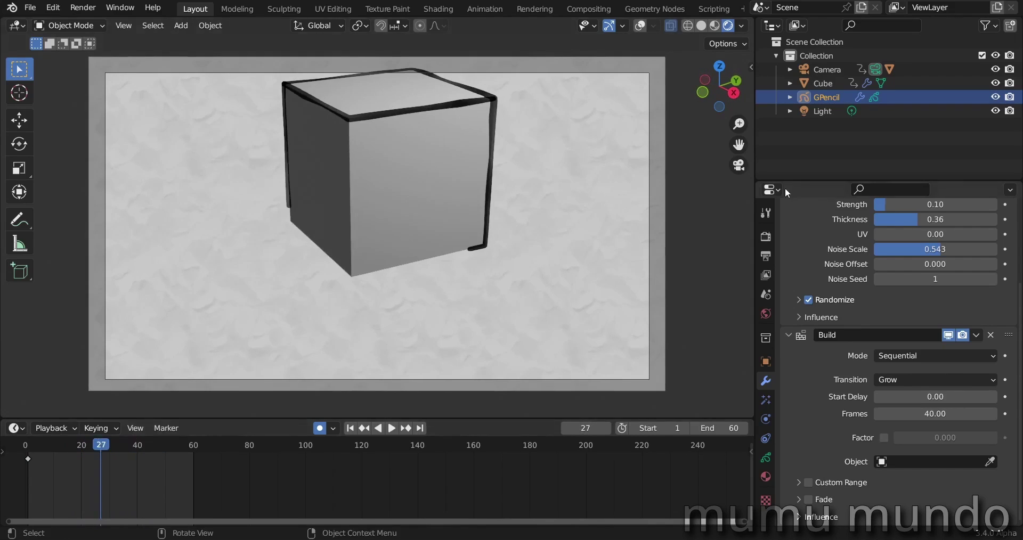
Show the viewport overlays again and rotate the cube about the Z axis at its frame 49 keyframe
{"action": "left_click", "coordinate": [397, 171]}
{"action": "key", "text": "Up"}
{"action": "key", "text": "Up"}
{"action": "key", "text": "shift+alt+z"}
{"action": "key", "text": "s"}
{"action": "key", "text": "r"}
{"action": "key", "text": "z"}
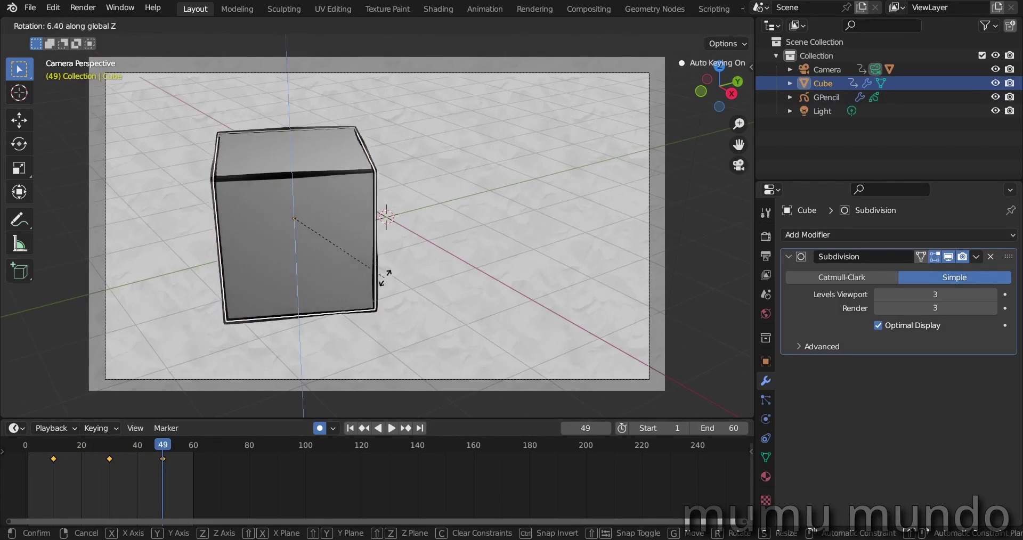
{"action": "left_click", "coordinate": [418, 268]}
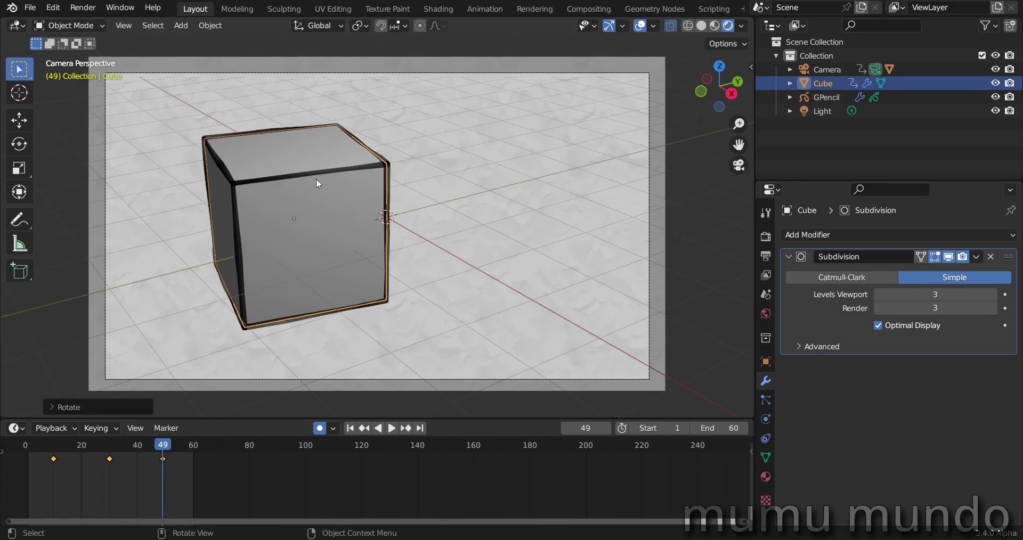
Play the animation back and rotate the cube about the Z axis at frame 10
{"action": "key", "text": "shift+ctrl+space"}
{"action": "key", "text": "space"}
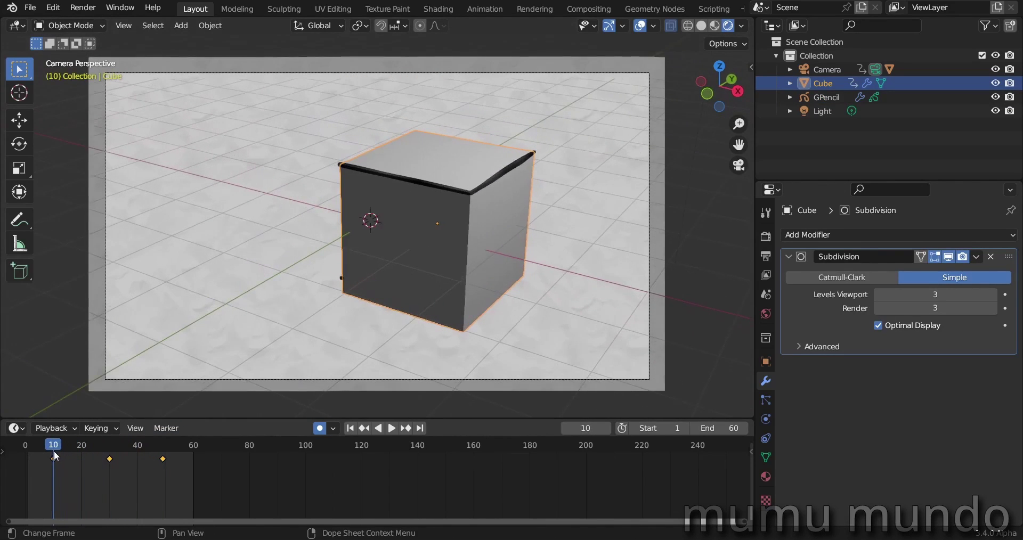
{"action": "key", "text": "r"}
{"action": "key", "text": "z"}
{"action": "left_click", "coordinate": [445, 215]}
Delete the cube's keyframe at frame 30 and move the cube along Z there to record a new one
{"action": "left_click_drag", "start_coordinate": [107, 442], "coordinate": [110, 442]}
{"action": "key", "text": "x"}
{"action": "left_click", "coordinate": [136, 478]}
{"action": "key", "text": "g"}
{"action": "key", "text": "z"}
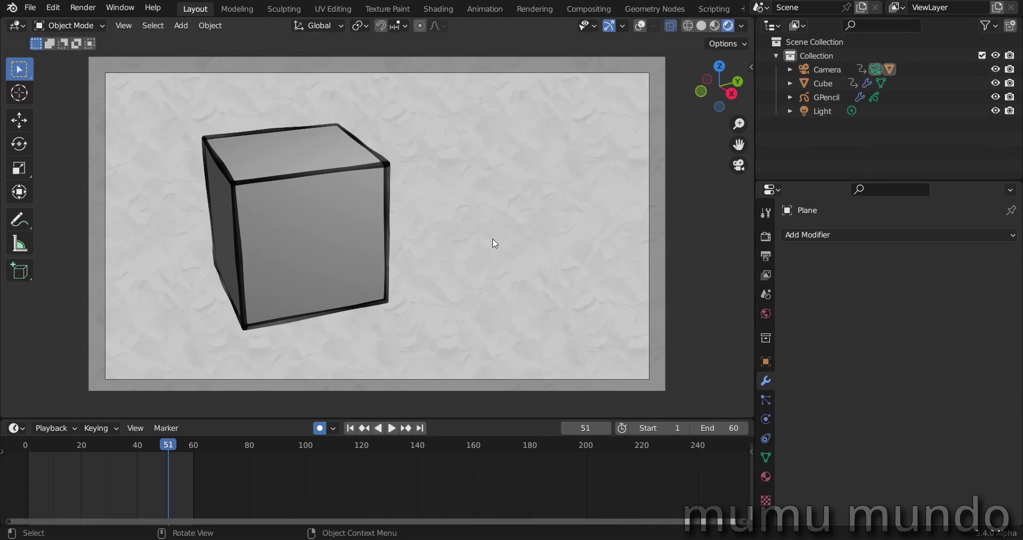
Enlarge the Outliner area and move the cube into a new collection named obj
{"action": "left_click_drag", "start_coordinate": [826, 171], "coordinate": [830, 222]}
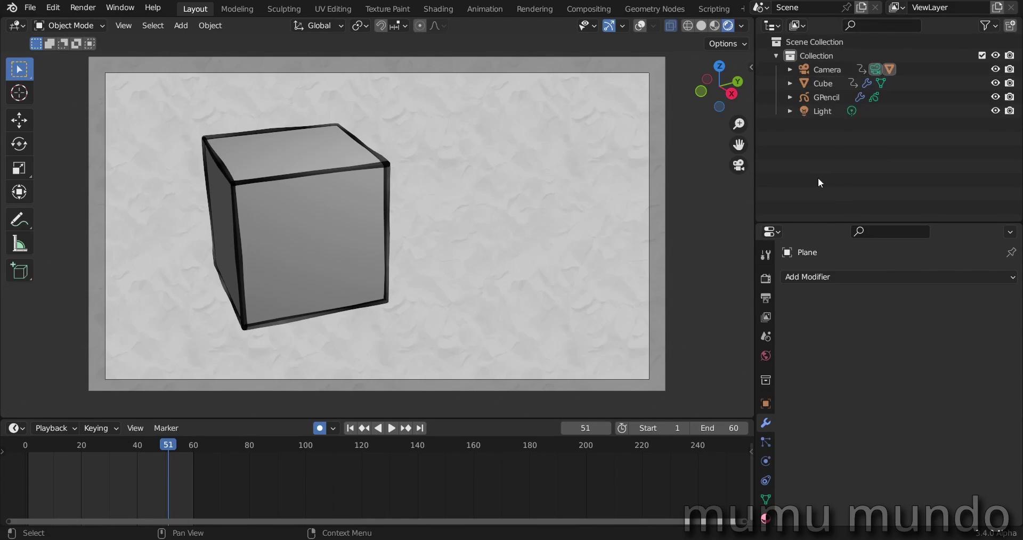
{"action": "left_click", "coordinate": [829, 84]}
{"action": "key", "text": "m"}
{"action": "left_click", "coordinate": [828, 84]}
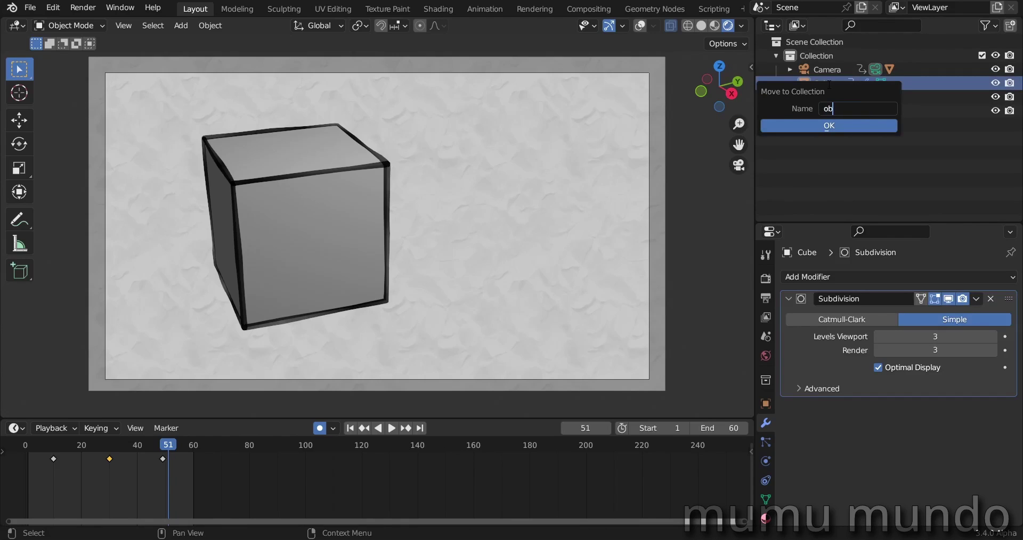
{"action": "type", "text": "obj"}
{"action": "key", "text": "Return"}
Move the Grease Pencil object into a new collection named lines
{"action": "left_click", "coordinate": [814, 84]}
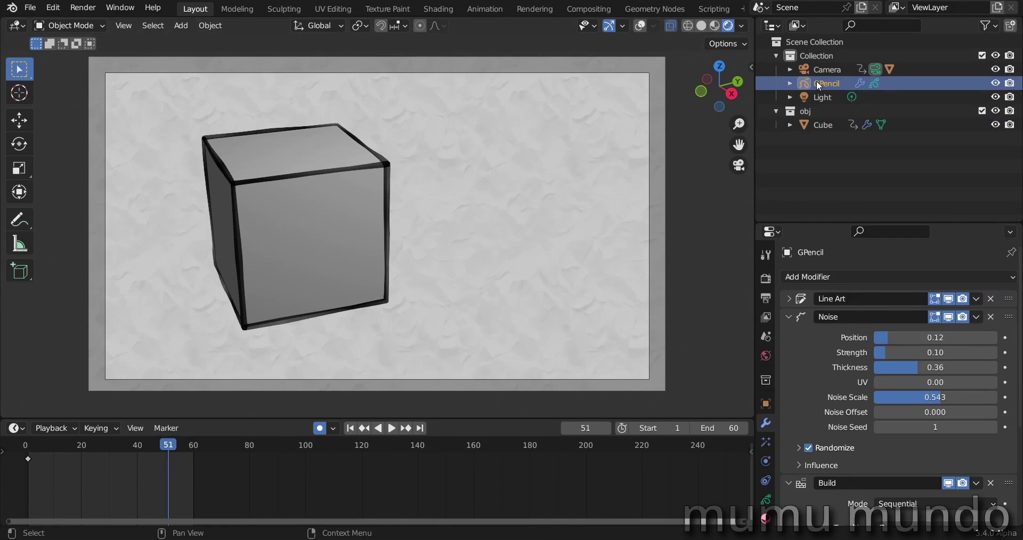
{"action": "key", "text": "m"}
{"action": "left_click", "coordinate": [816, 81]}
{"action": "type", "text": "lines"}
{"action": "key", "text": "Return"}
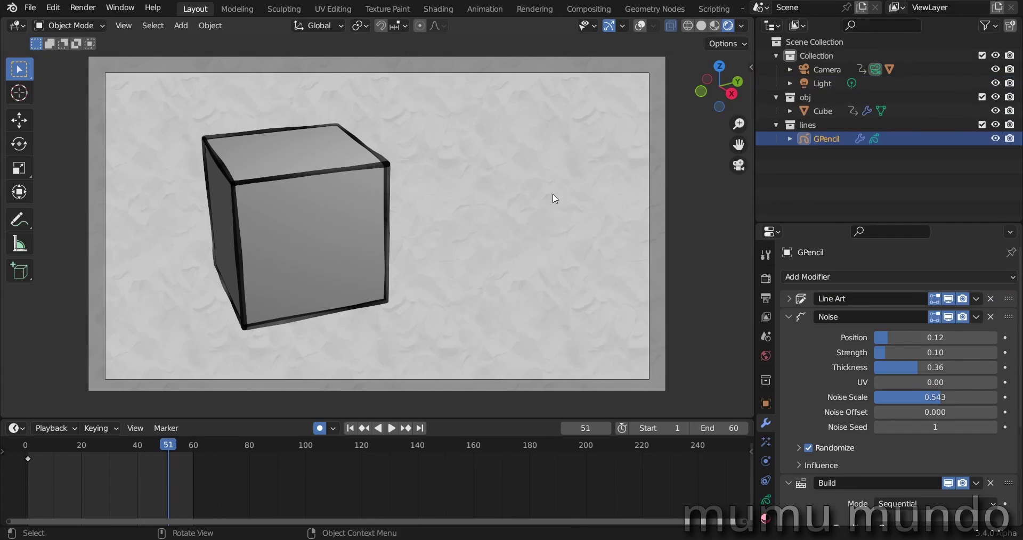
Move the background plane parented to the camera into a new collection named bg
{"action": "left_click", "coordinate": [790, 69]}
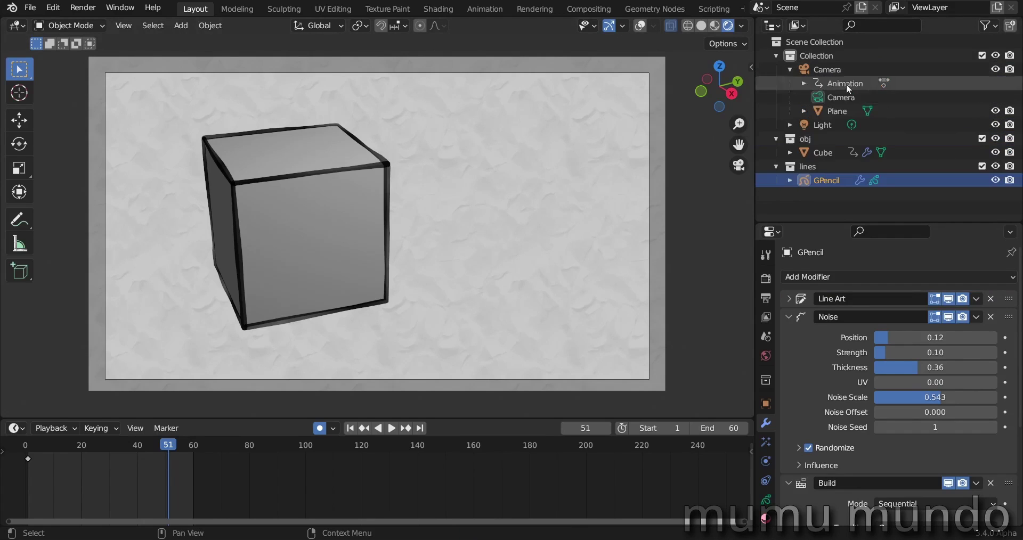
{"action": "left_click", "coordinate": [828, 111]}
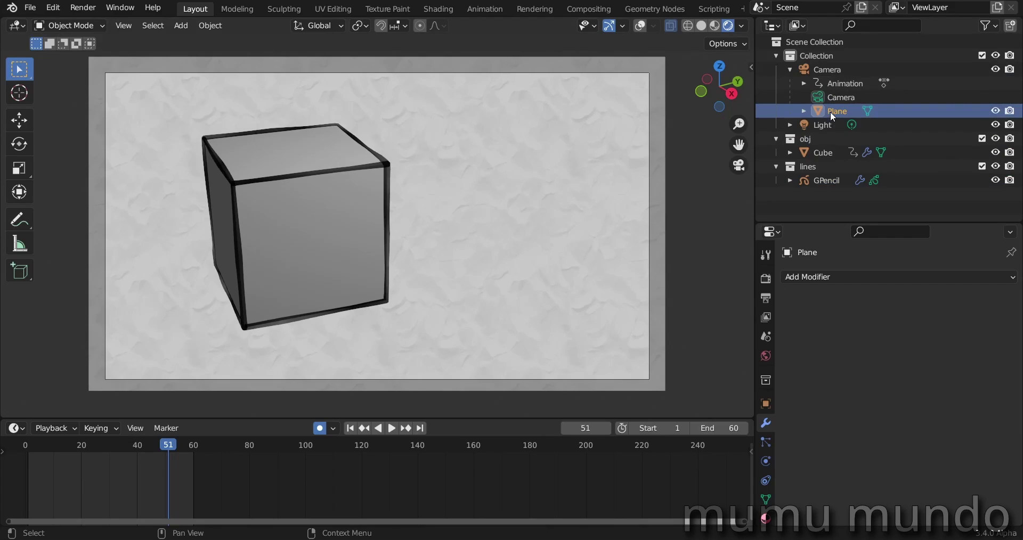
{"action": "key", "text": "m"}
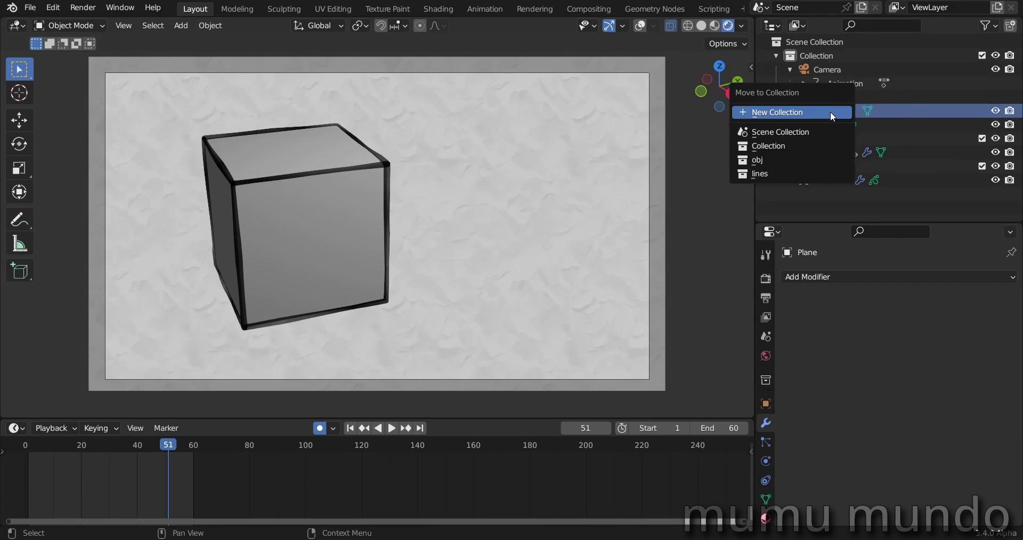
{"action": "left_click", "coordinate": [831, 113]}
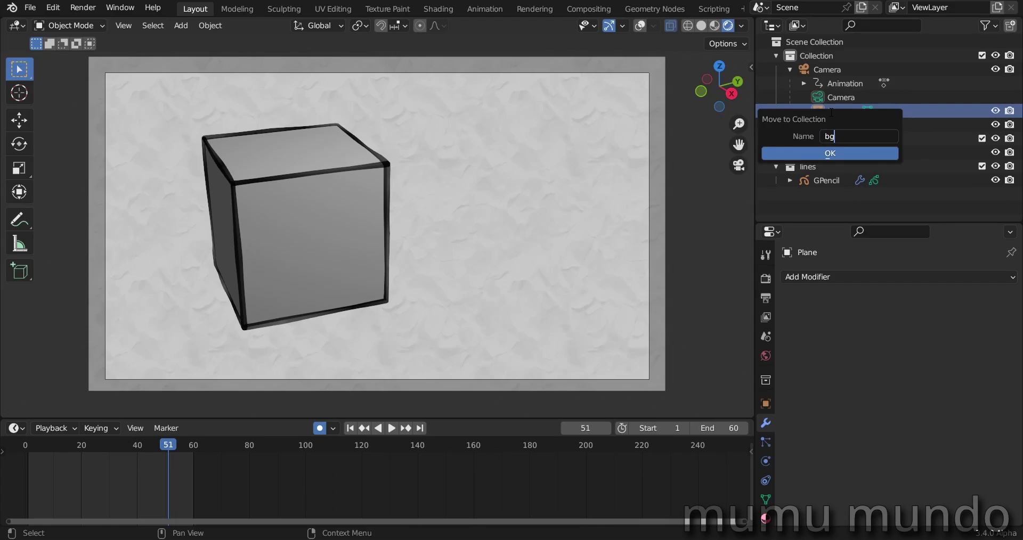
{"action": "key", "text": "Return"}
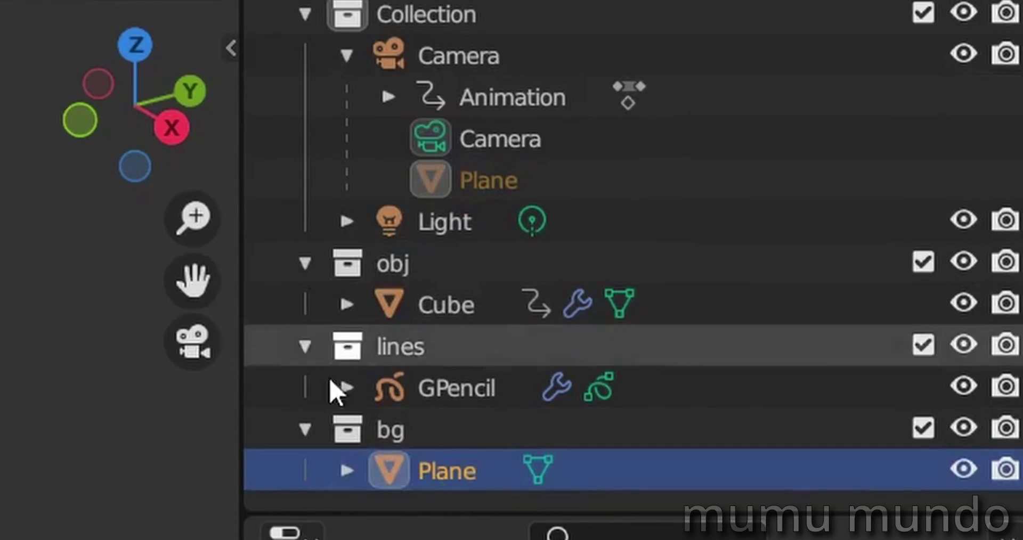
Rename the current view layer to all
{"action": "left_click", "coordinate": [424, 442]}
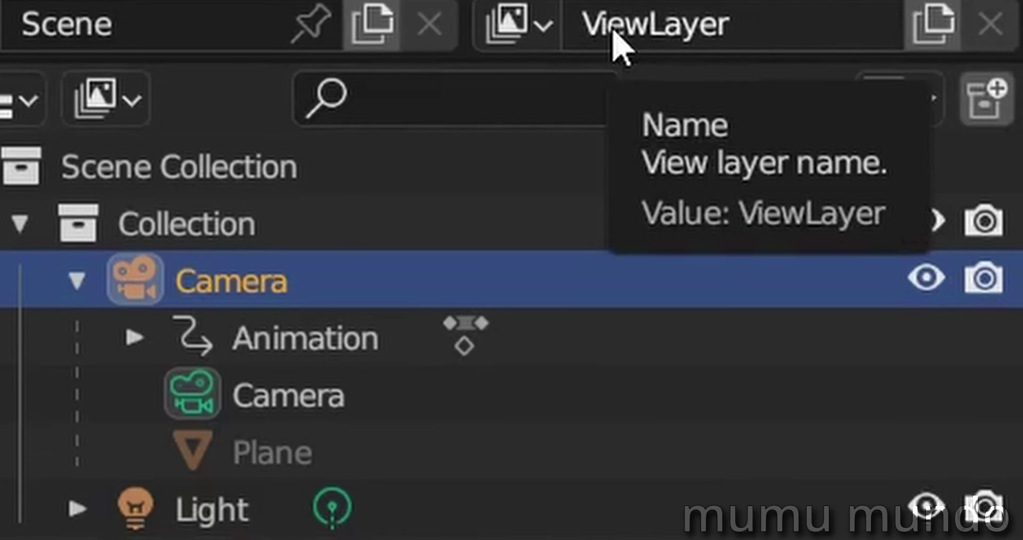
{"action": "double_click", "coordinate": [679, 30]}
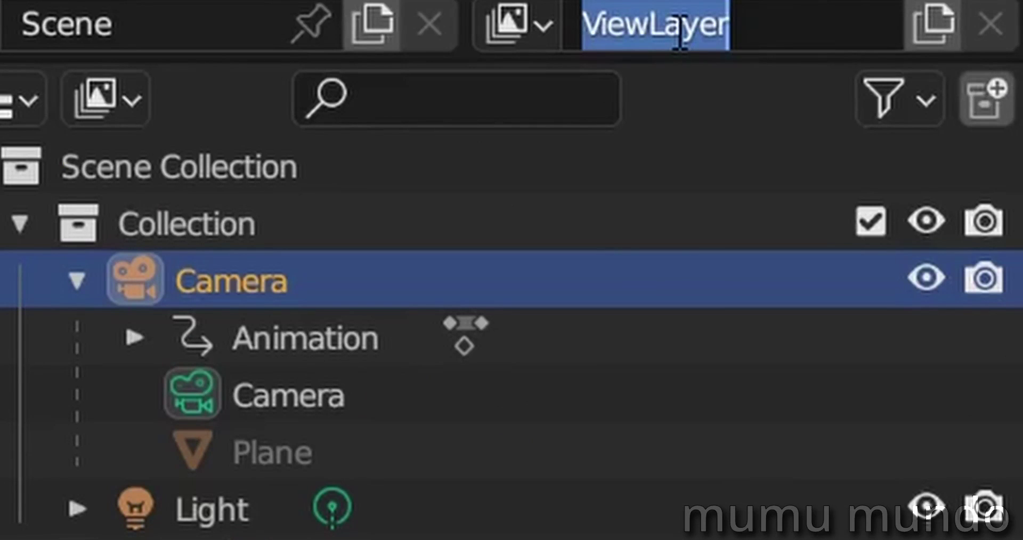
{"action": "type", "text": "a"}
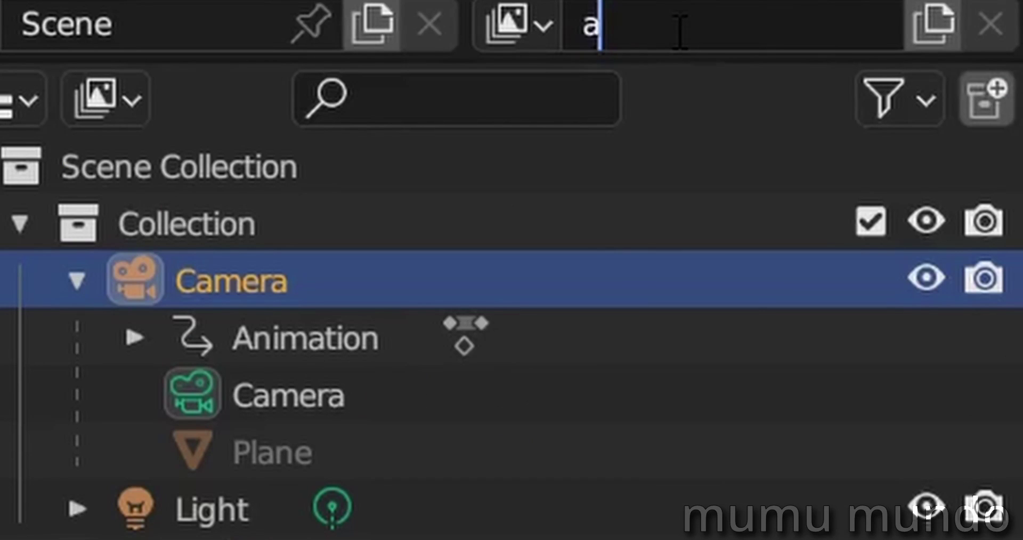
{"action": "type", "text": "ll"}
{"action": "key", "text": "Return"}
Add a view layer that copies the current settings and exclude the obj and lines collections from it
{"action": "left_click", "coordinate": [936, 29]}
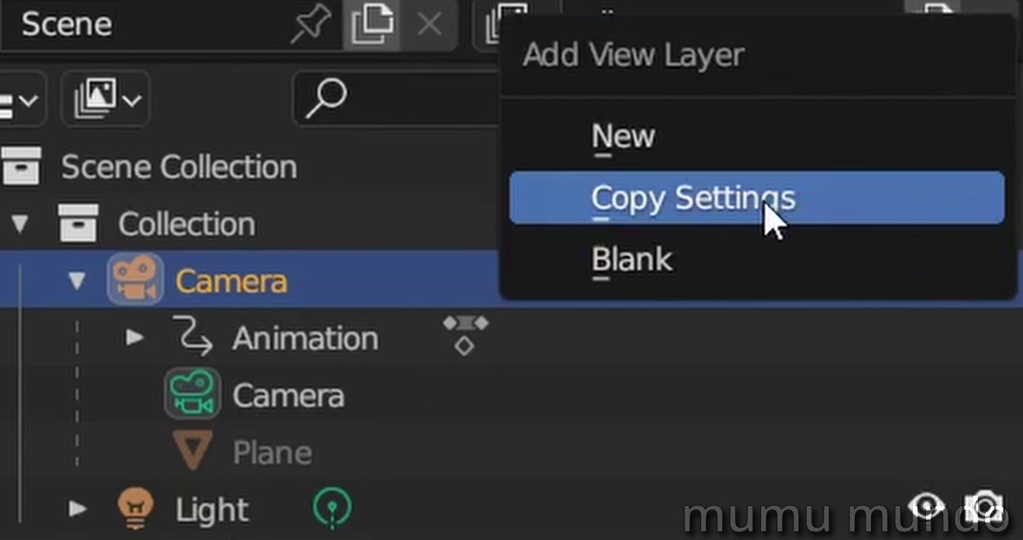
{"action": "left_click", "coordinate": [765, 206]}
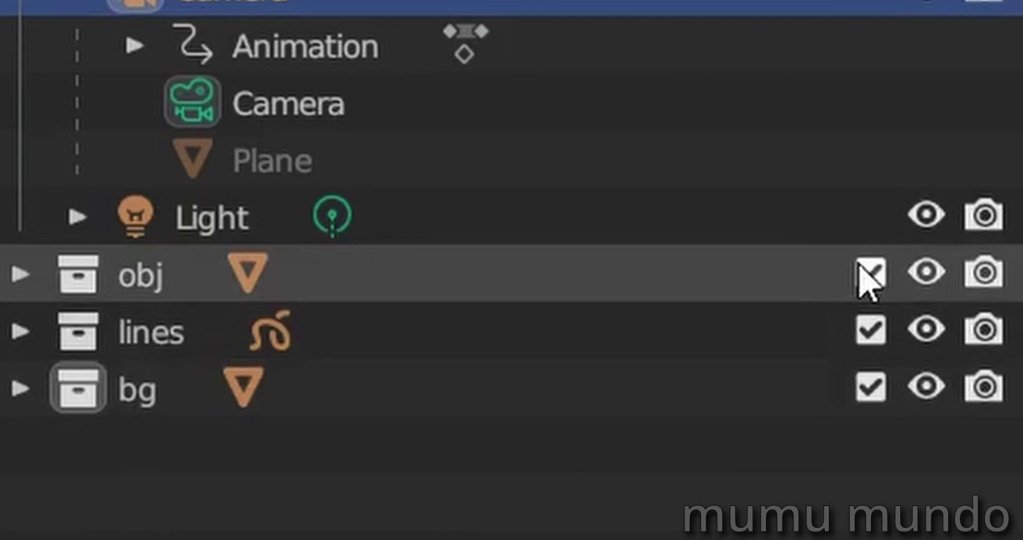
{"action": "left_click", "coordinate": [870, 274]}
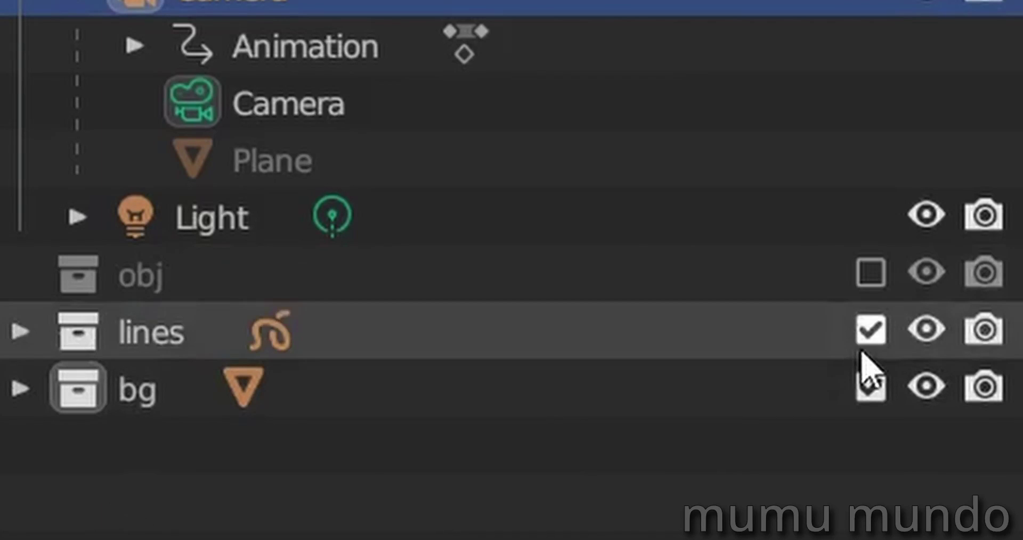
{"action": "left_click", "coordinate": [870, 332]}
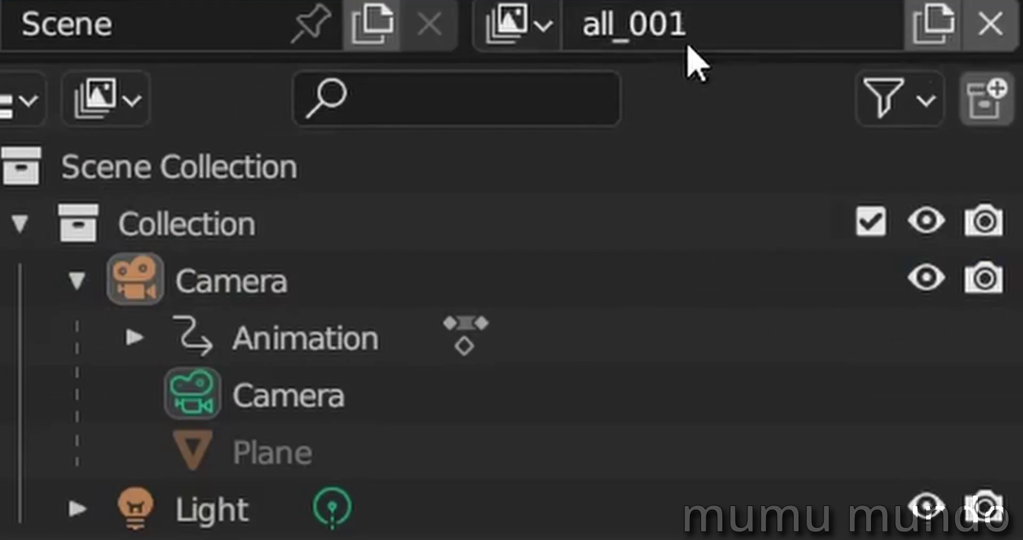
Rename the new view layer to bg
{"action": "left_click", "coordinate": [699, 37]}
{"action": "type", "text": "bg"}
{"action": "key", "text": "Return"}
Add another view layer that copies the bg layer's settings and name it lines
{"action": "left_click", "coordinate": [930, 29]}
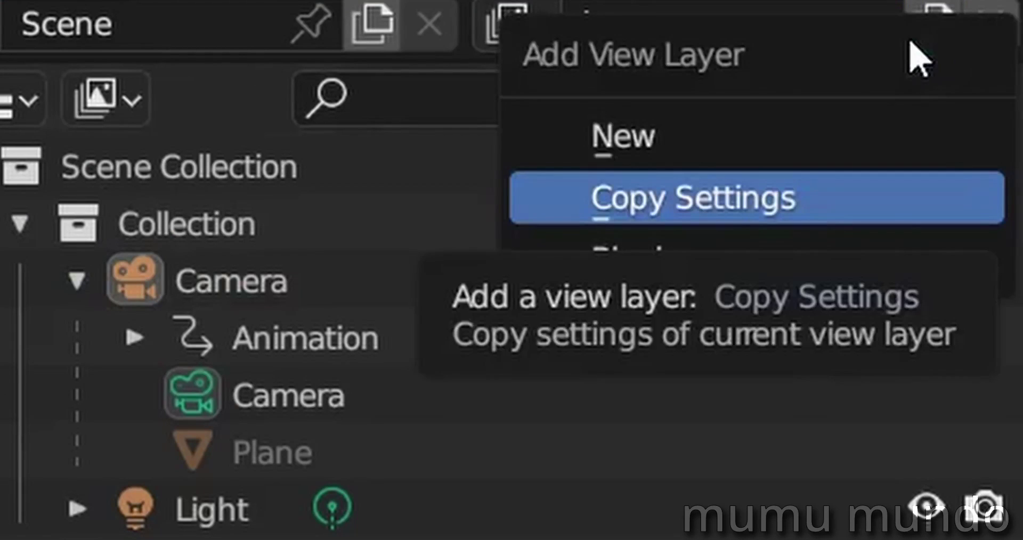
{"action": "left_click", "coordinate": [710, 205]}
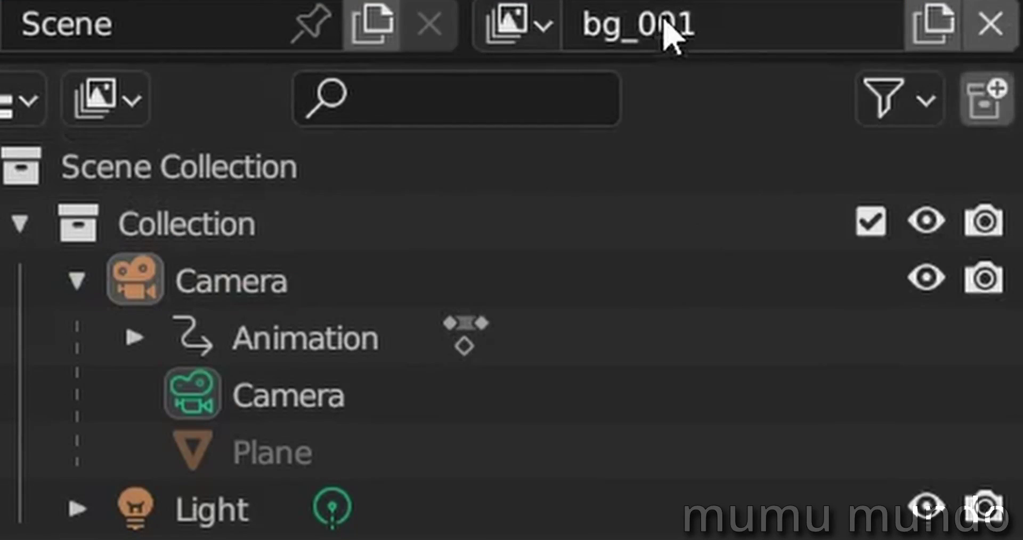
{"action": "left_click", "coordinate": [731, 30]}
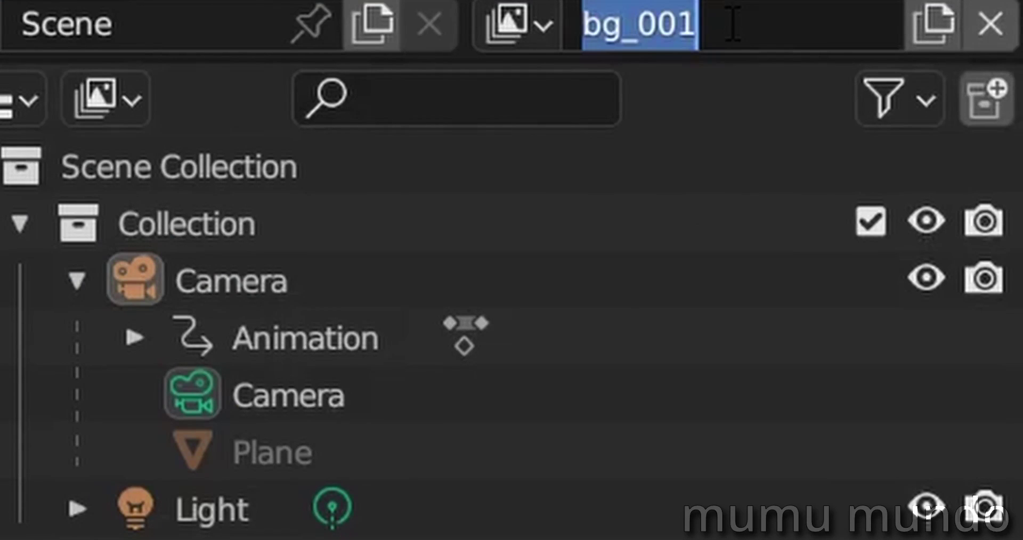
{"action": "type", "text": "lines"}
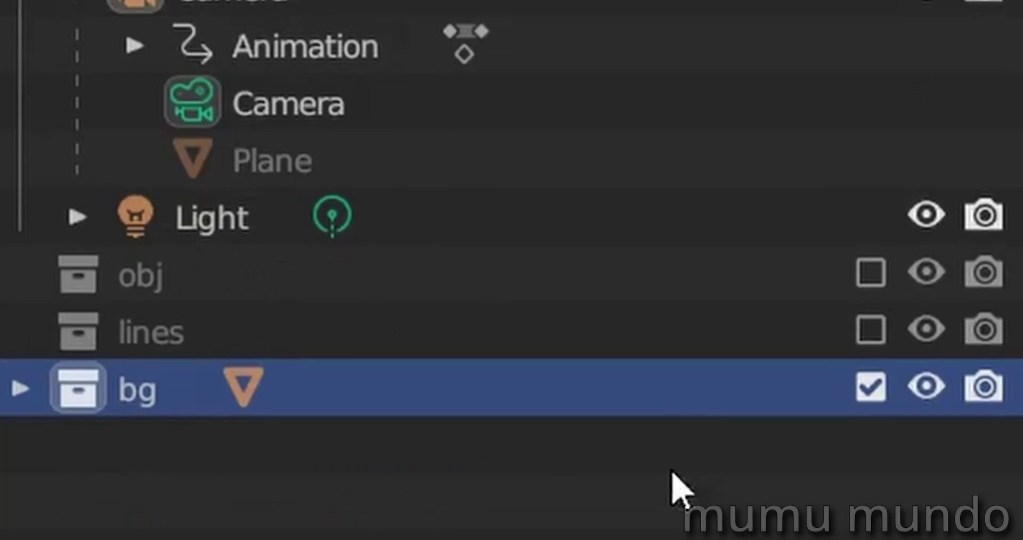
Include the obj and lines collections in the lines view layer
{"action": "left_click", "coordinate": [870, 273]}
{"action": "left_click", "coordinate": [870, 330]}
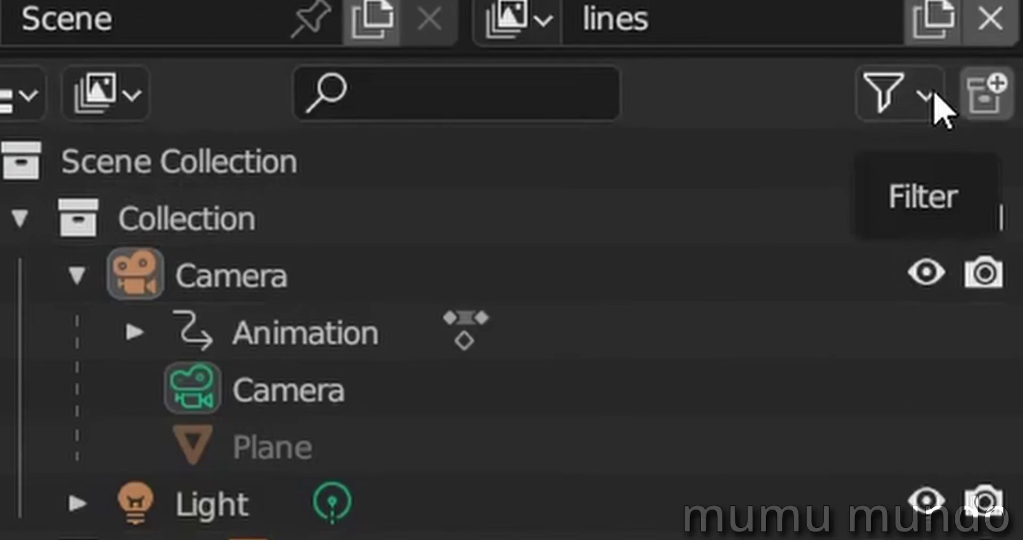
{"action": "left_click", "coordinate": [935, 96]}
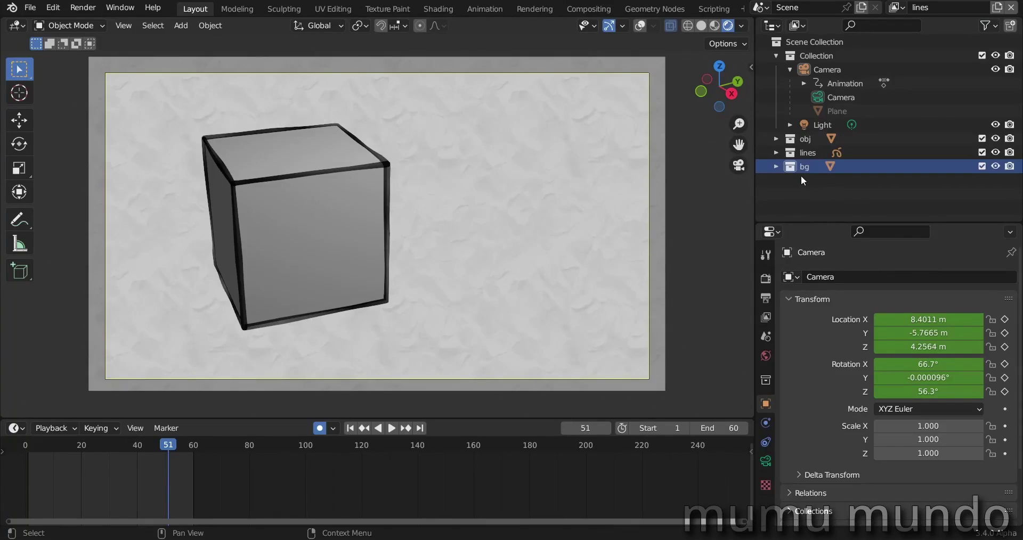
Set the bg and obj collections as holdouts in the lines view layer
{"action": "right_click", "coordinate": [799, 168]}
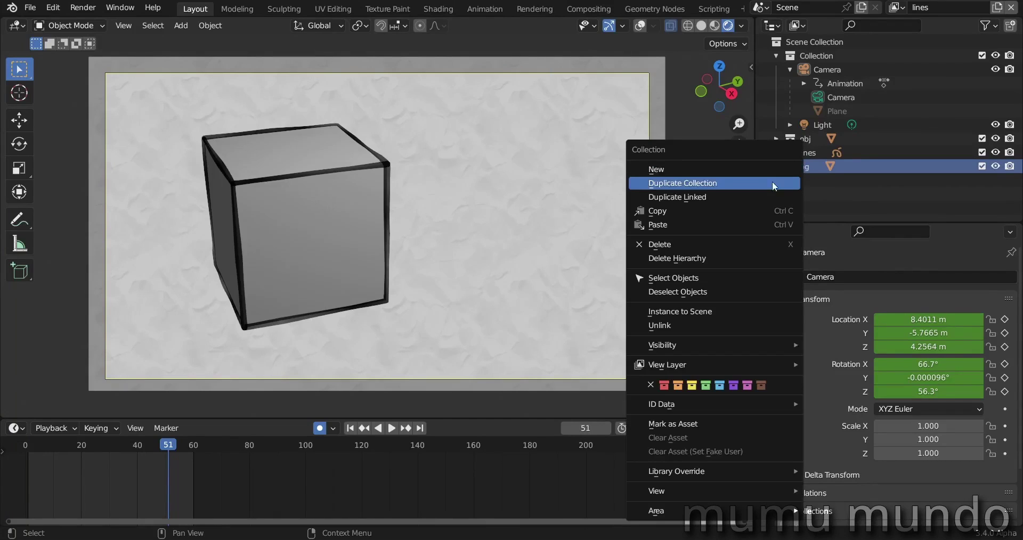
{"action": "mouse_move", "coordinate": [691, 366]}
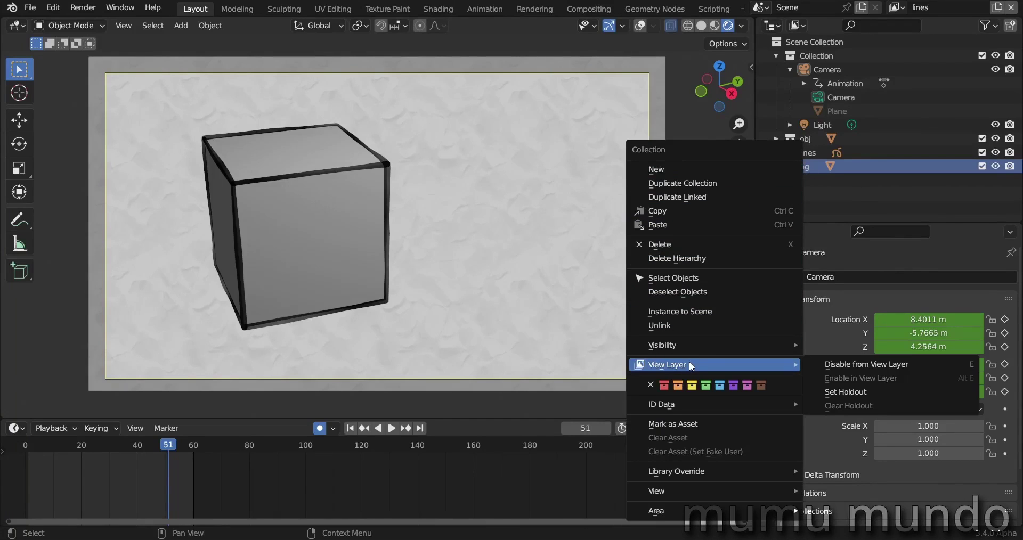
{"action": "left_click", "coordinate": [836, 392]}
{"action": "left_click", "coordinate": [809, 139]}
{"action": "right_click", "coordinate": [809, 139]}
{"action": "mouse_move", "coordinate": [756, 230]}
{"action": "left_click", "coordinate": [607, 259]}
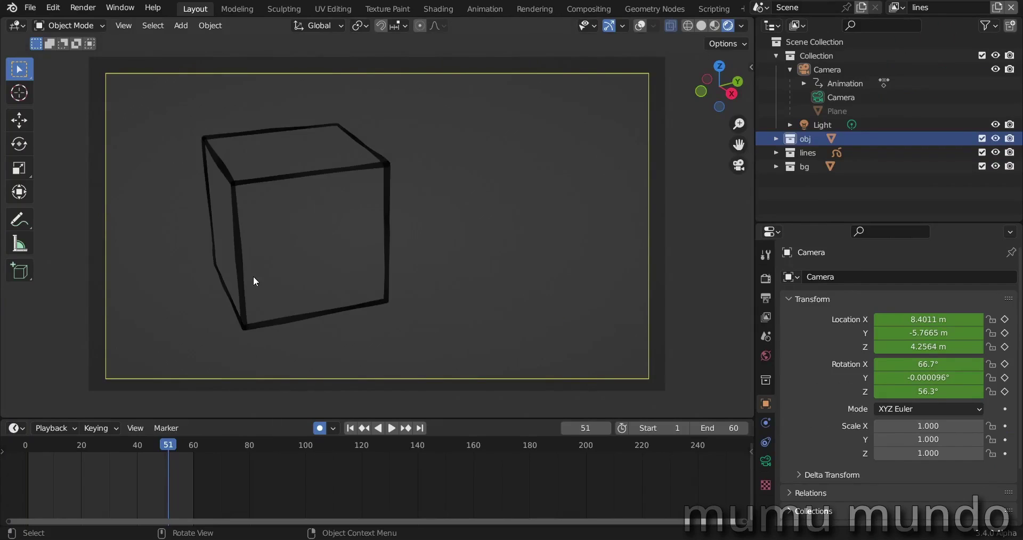
Play and scrub the animation around frame 28 to check how the outlines behave at the camera frame's edge
{"action": "left_click_drag", "start_coordinate": [150, 450], "coordinate": [106, 447]}
{"action": "key", "text": "space"}
{"action": "key", "text": "Escape"}
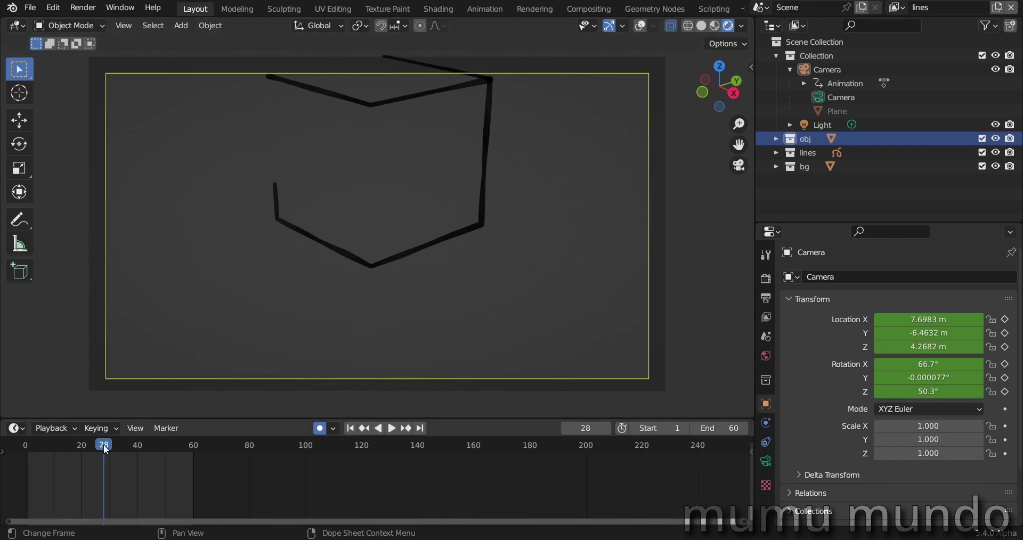
{"action": "mouse_move", "coordinate": [107, 445]}
{"action": "left_mouse_down"}
{"action": "mouse_move", "coordinate": [88, 447]}
{"action": "mouse_move", "coordinate": [112, 444]}
{"action": "left_mouse_up"}
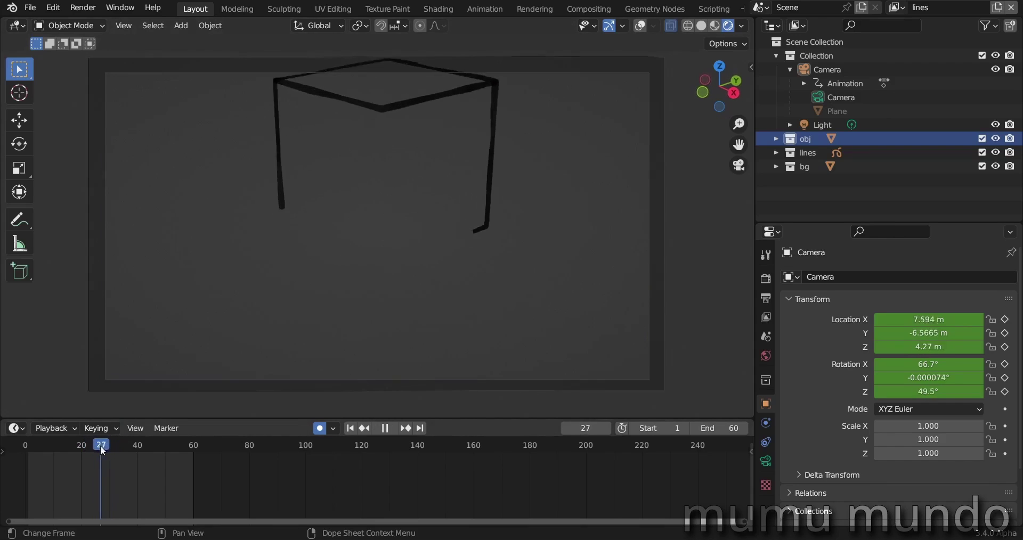
{"action": "left_click_drag", "start_coordinate": [99, 446], "coordinate": [104, 444]}
Show the Composition settings of the Line Art modifier on the GPencil object in the lines collection
{"action": "left_click", "coordinate": [775, 152]}
{"action": "left_click", "coordinate": [826, 164]}
{"action": "left_click", "coordinate": [788, 297]}
{"action": "scroll", "coordinate": [837, 334], "scroll_direction": "down", "scroll_amount": 2}
{"action": "scroll", "coordinate": [844, 343], "scroll_direction": "down", "scroll_amount": 1}
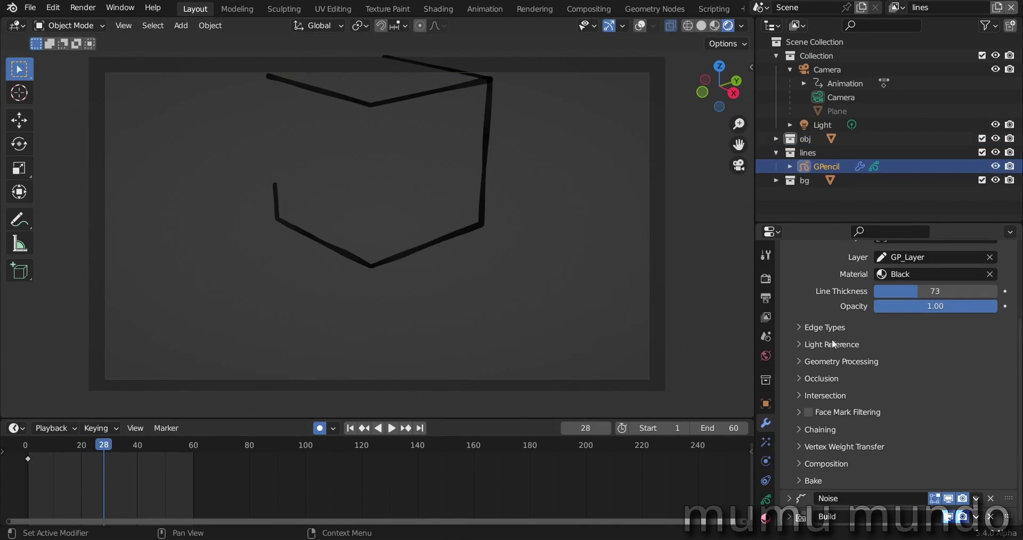
{"action": "left_click", "coordinate": [801, 463]}
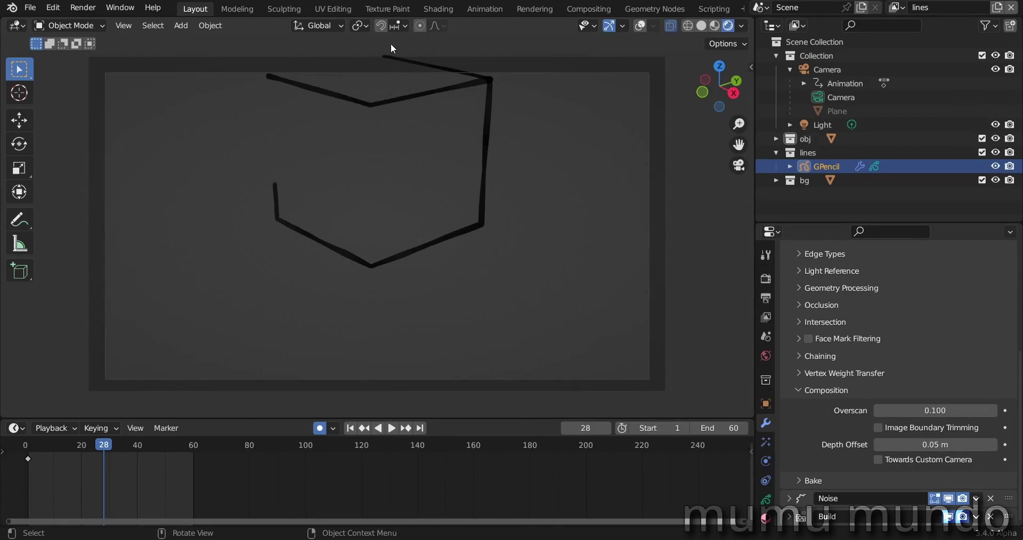
Set the Line Art modifier's Overscan to 0.2 and play back the animation
{"action": "left_click_drag", "start_coordinate": [937, 410], "coordinate": [924, 411]}
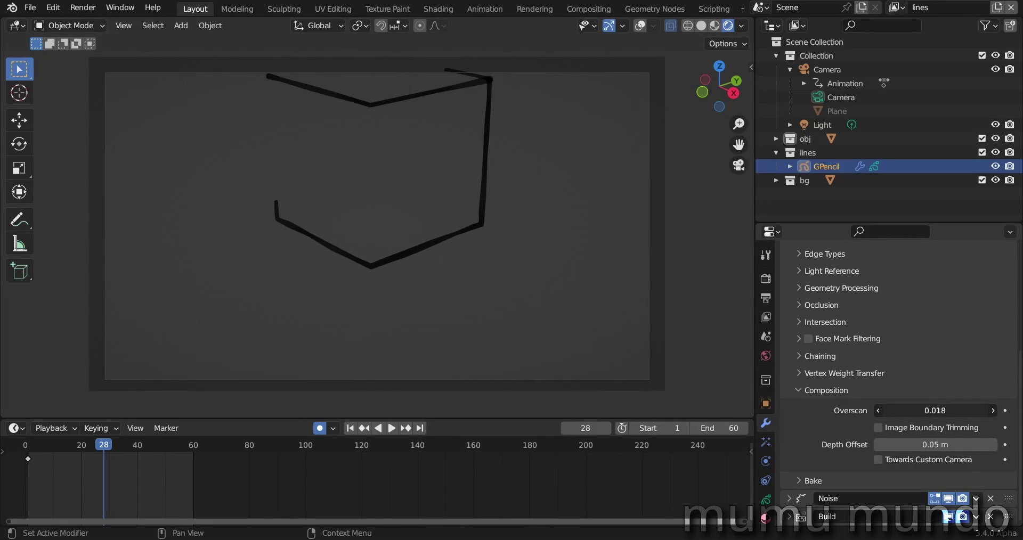
{"action": "key", "text": "ctrl+z"}
{"action": "left_click", "coordinate": [910, 409]}
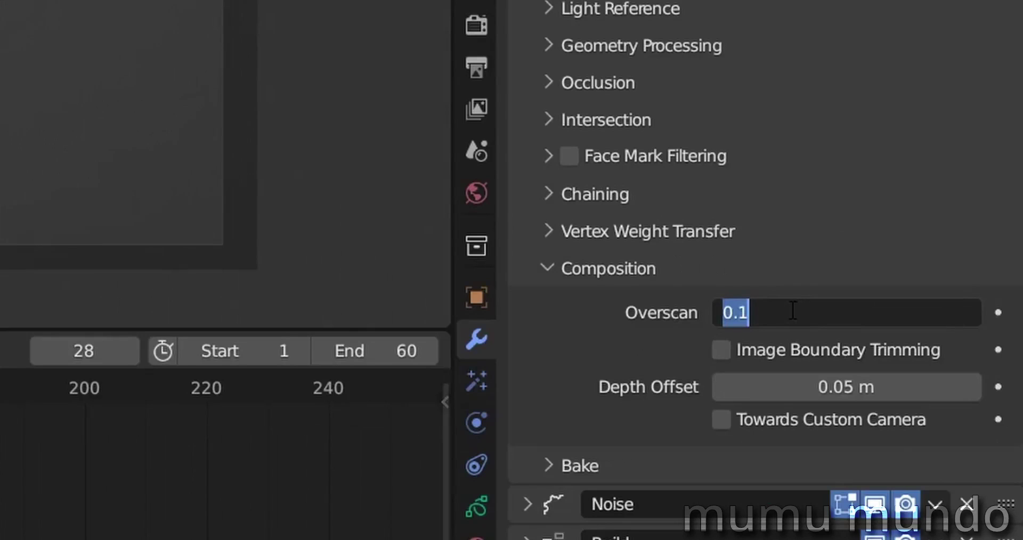
{"action": "key", "text": "BackSpace"}
{"action": "type", "text": "0.2"}
{"action": "key", "text": "Return"}
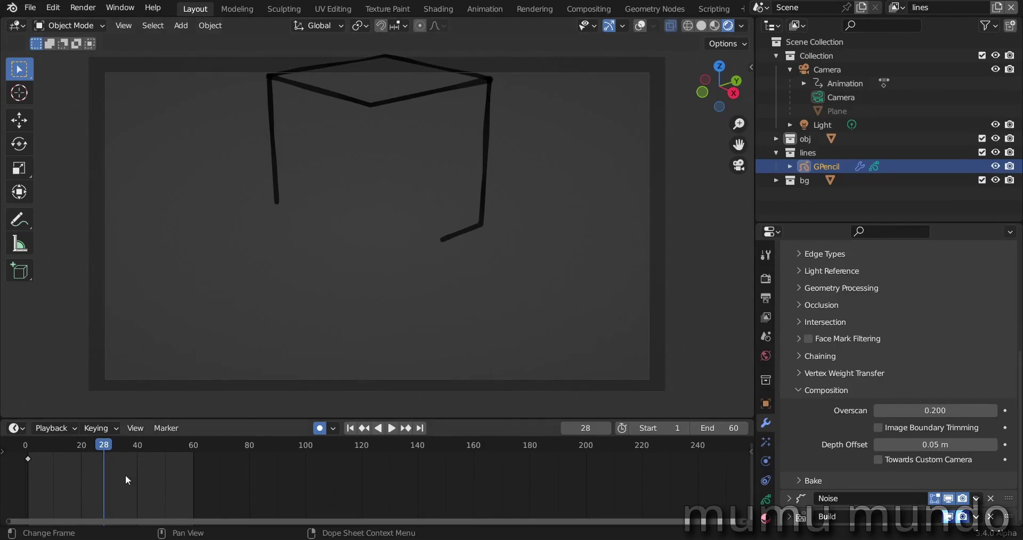
{"action": "left_click", "coordinate": [55, 444]}
{"action": "key", "text": "space"}
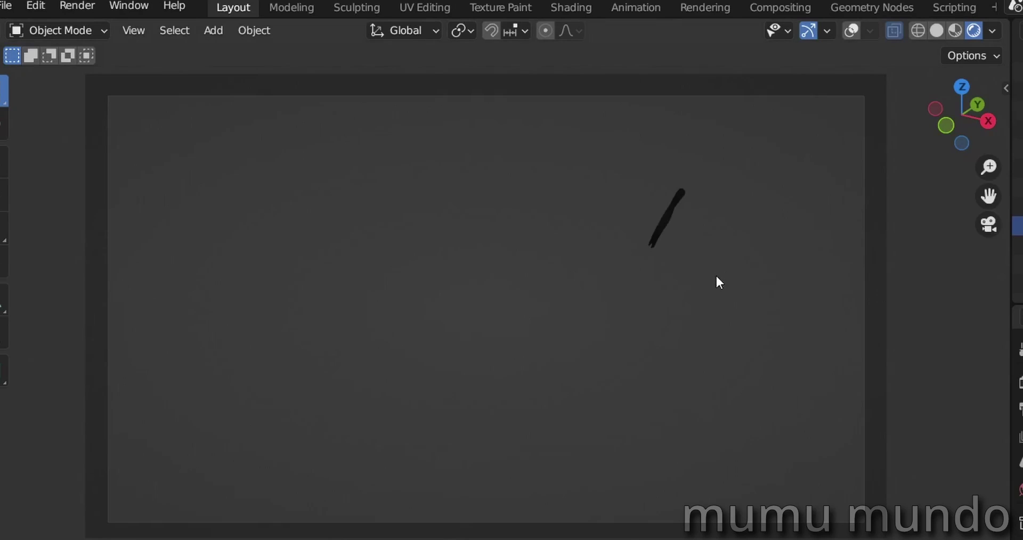
Enable compositing nodes for the scene and set the Render Layers node to the bg view layer
{"action": "left_click", "coordinate": [796, 6]}
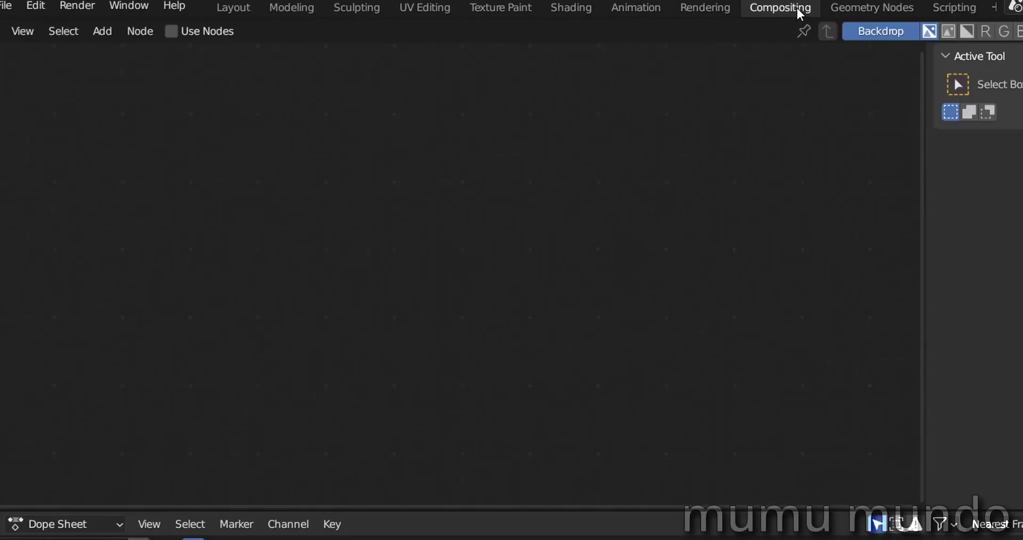
{"action": "left_click", "coordinate": [171, 31]}
{"action": "left_click_drag", "start_coordinate": [365, 115], "coordinate": [148, 181]}
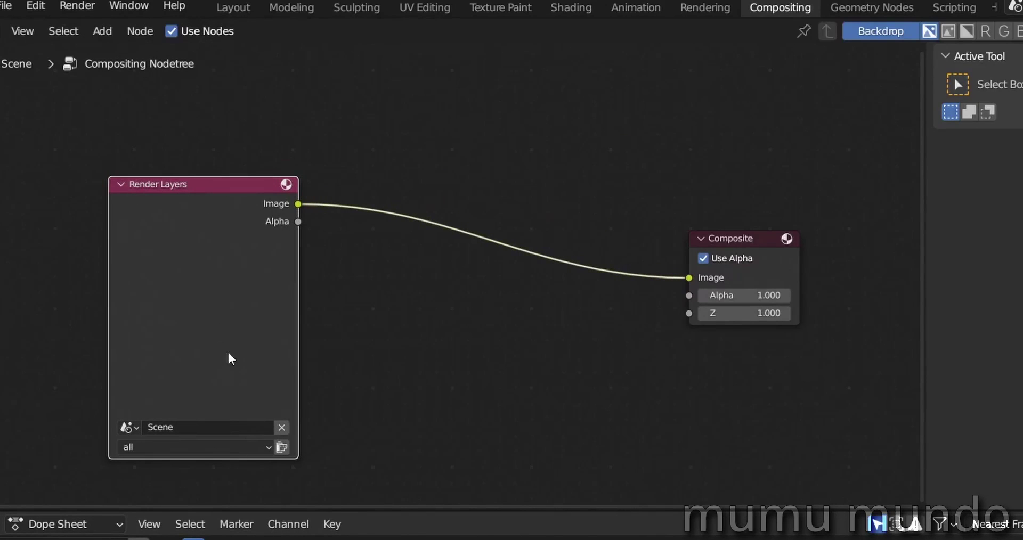
{"action": "left_click", "coordinate": [128, 449]}
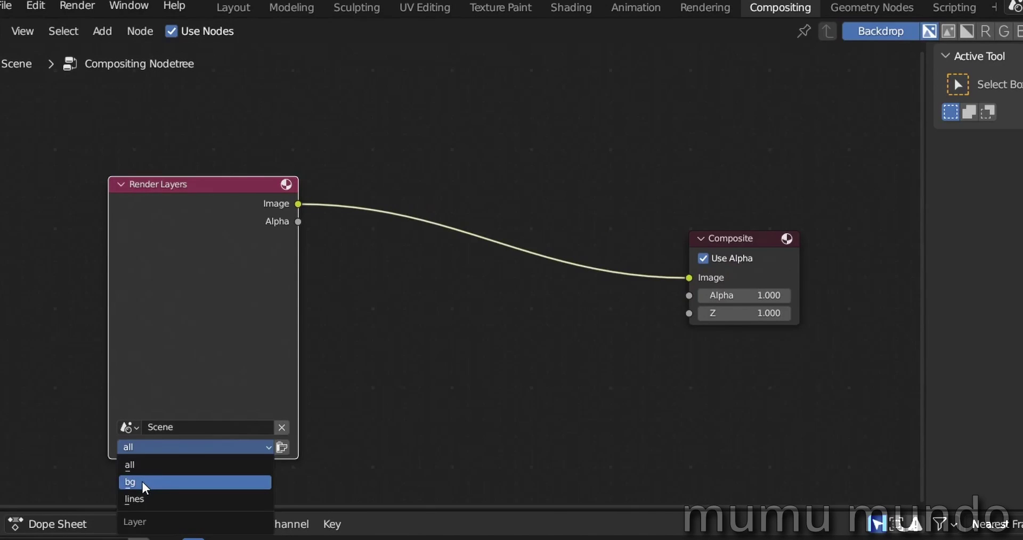
{"action": "left_click", "coordinate": [142, 481]}
{"action": "left_click_drag", "start_coordinate": [752, 264], "coordinate": [814, 272]}
{"action": "scroll", "coordinate": [468, 379], "scroll_direction": "down", "scroll_amount": 2}
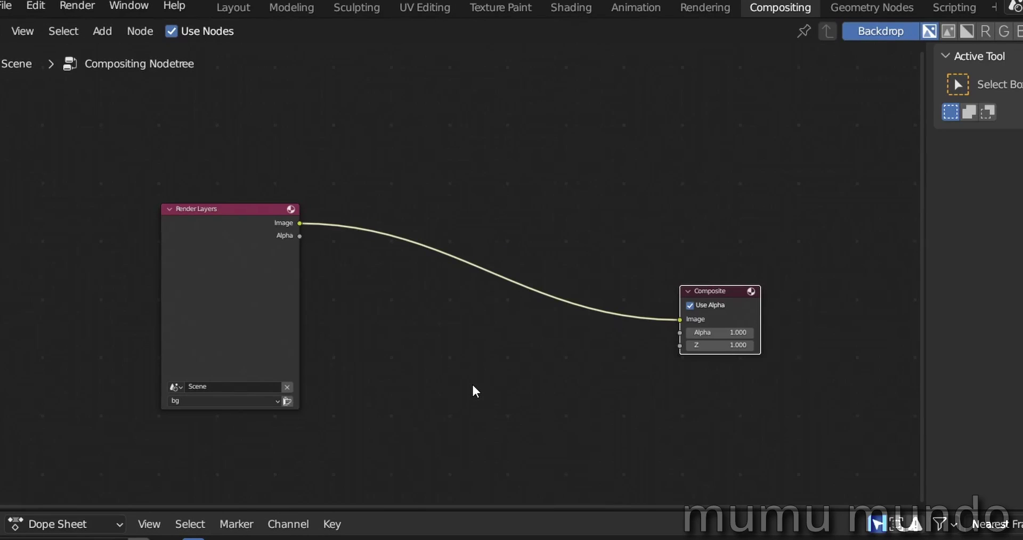
Add a Viewer node and connect the Render Layers node's Image output to it
{"action": "key", "text": "shift+a"}
{"action": "left_click", "coordinate": [472, 387]}
{"action": "type", "text": "v"}
{"action": "key", "text": "Return"}
{"action": "left_click_drag", "start_coordinate": [300, 223], "coordinate": [682, 234]}
{"action": "scroll", "coordinate": [442, 375], "scroll_direction": "down", "scroll_amount": 2}
{"action": "scroll", "coordinate": [442, 375], "scroll_direction": "up", "scroll_amount": 3}
Preview the lines view layer through the Render Layers node and return the node to bg
{"action": "left_click", "coordinate": [175, 337]}
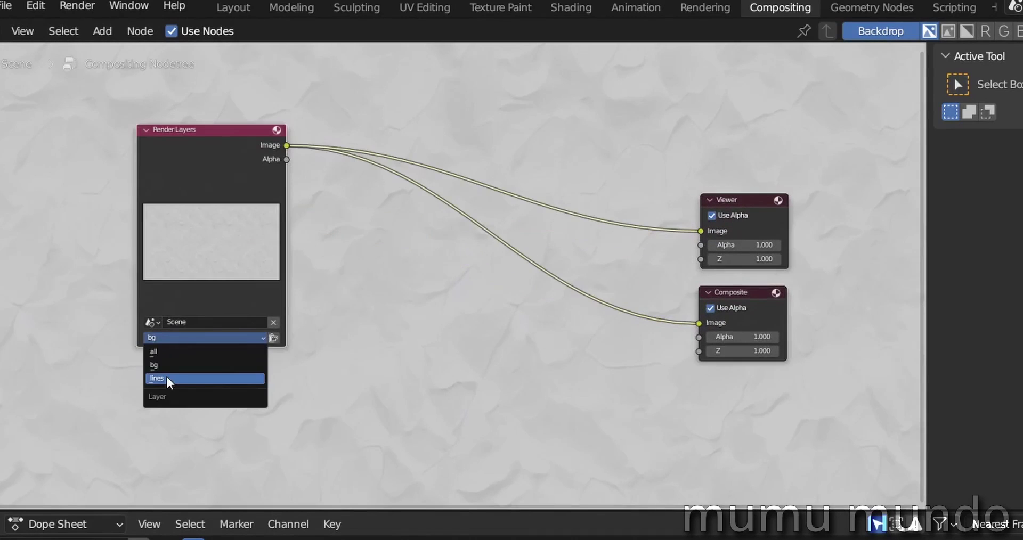
{"action": "left_click", "coordinate": [168, 378]}
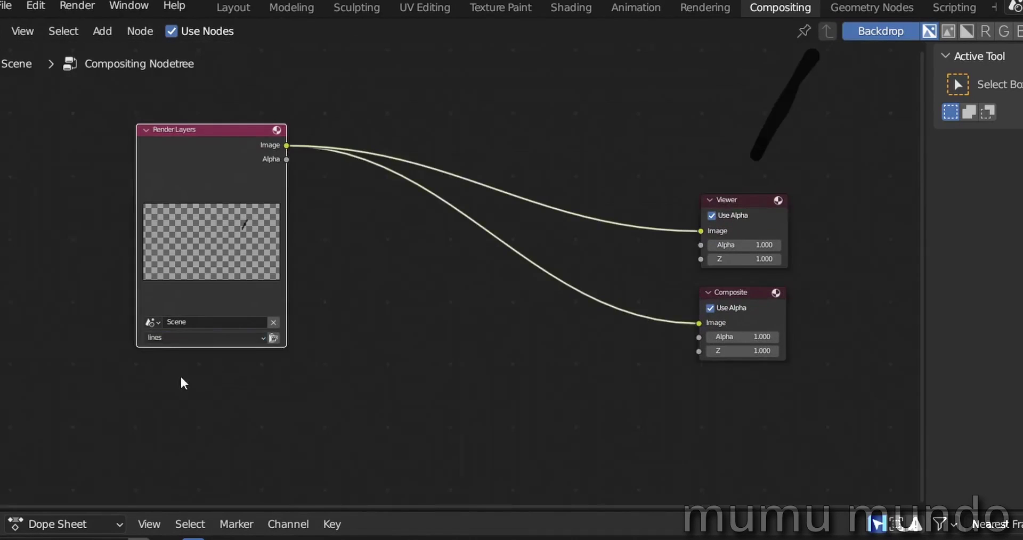
{"action": "scroll", "coordinate": [651, 265], "scroll_direction": "down", "scroll_amount": 2}
{"action": "scroll", "coordinate": [651, 265], "scroll_direction": "up", "scroll_amount": 2}
{"action": "scroll", "coordinate": [568, 278], "scroll_direction": "down", "scroll_amount": 1}
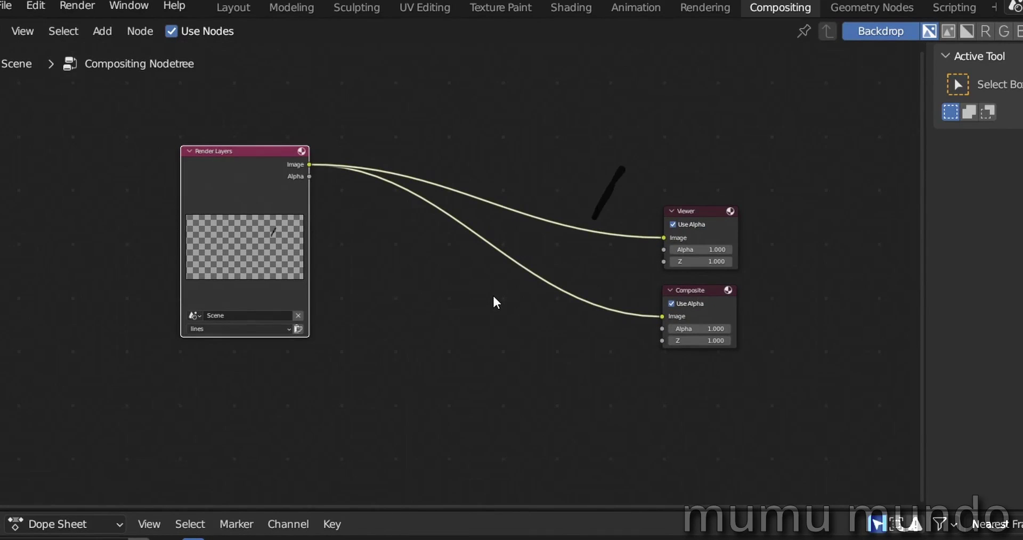
{"action": "left_click", "coordinate": [228, 329]}
{"action": "left_click", "coordinate": [225, 352]}
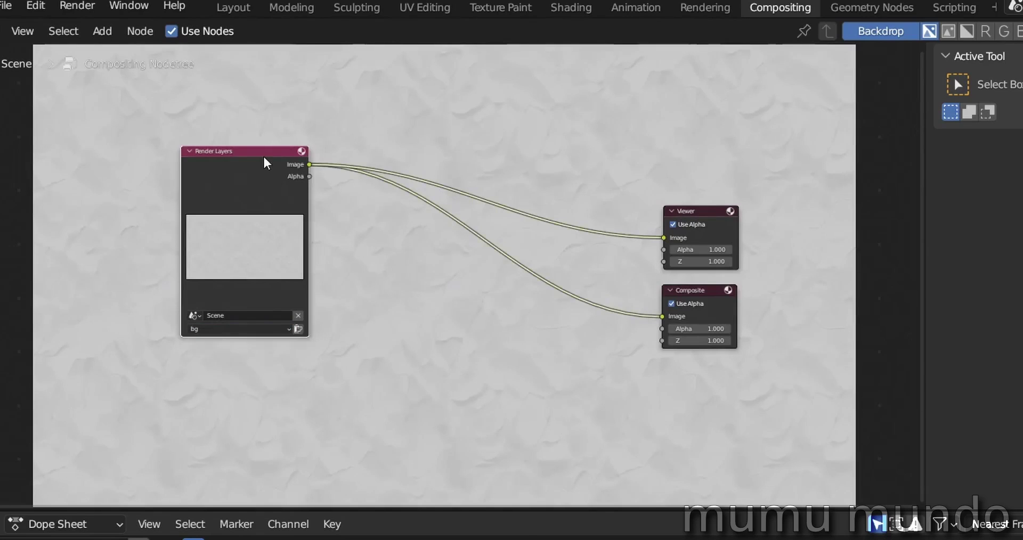
Duplicate the Render Layers node below the original and set the copy to the lines view layer
{"action": "left_click_drag", "start_coordinate": [264, 158], "coordinate": [260, 122]}
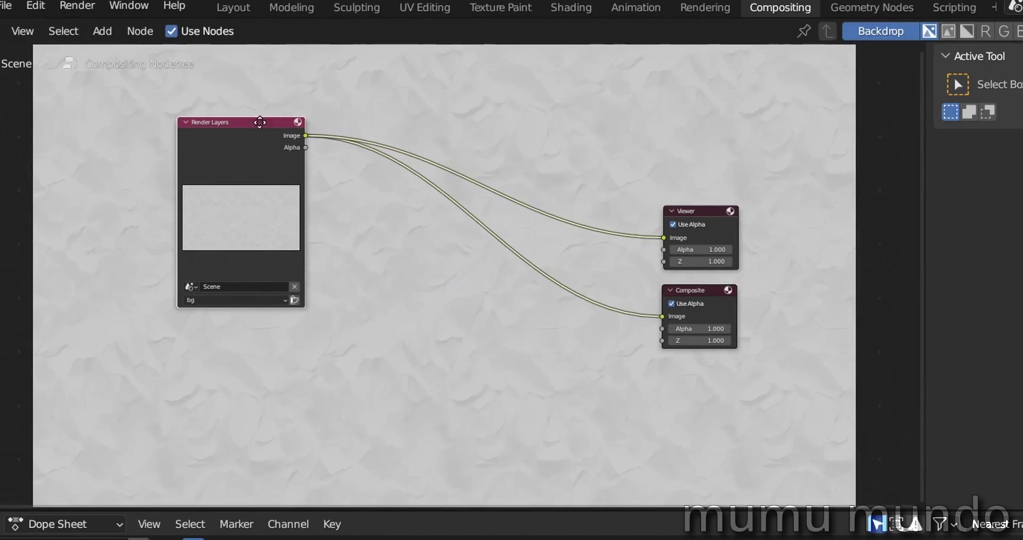
{"action": "key", "text": "shift+d"}
{"action": "left_click", "coordinate": [462, 387]}
{"action": "middle_click_drag", "start_coordinate": [493, 388], "coordinate": [520, 304]}
{"action": "scroll", "coordinate": [405, 493], "scroll_direction": "up", "scroll_amount": 2}
{"action": "scroll", "coordinate": [405, 493], "scroll_direction": "up", "scroll_amount": 1}
{"action": "left_click", "coordinate": [360, 435]}
{"action": "left_click", "coordinate": [352, 480]}
Move the Viewer and Composite nodes farther from the Render Layers nodes to make room between them
{"action": "scroll", "coordinate": [597, 265], "scroll_direction": "down", "scroll_amount": 2}
{"action": "middle_click_drag", "start_coordinate": [597, 265], "coordinate": [554, 325]}
{"action": "left_click_drag", "start_coordinate": [706, 163], "coordinate": [749, 152]}
{"action": "left_click_drag", "start_coordinate": [682, 247], "coordinate": [742, 249]}
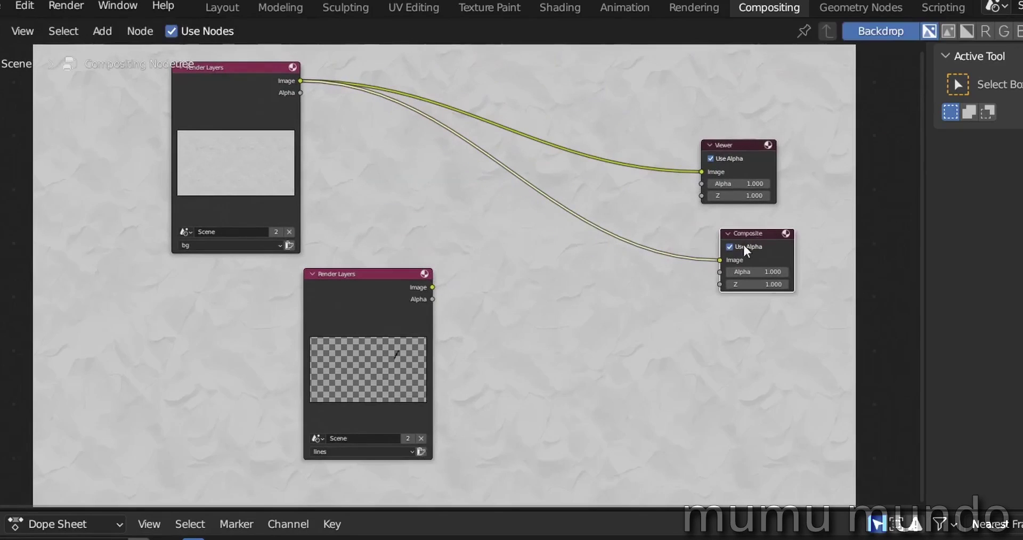
Insert a Mix node after the bg Render Layers node and feed its output to the Composite and Viewer nodes
{"action": "key", "text": "shift+a"}
{"action": "left_click", "coordinate": [516, 401]}
{"action": "type", "text": "mi"}
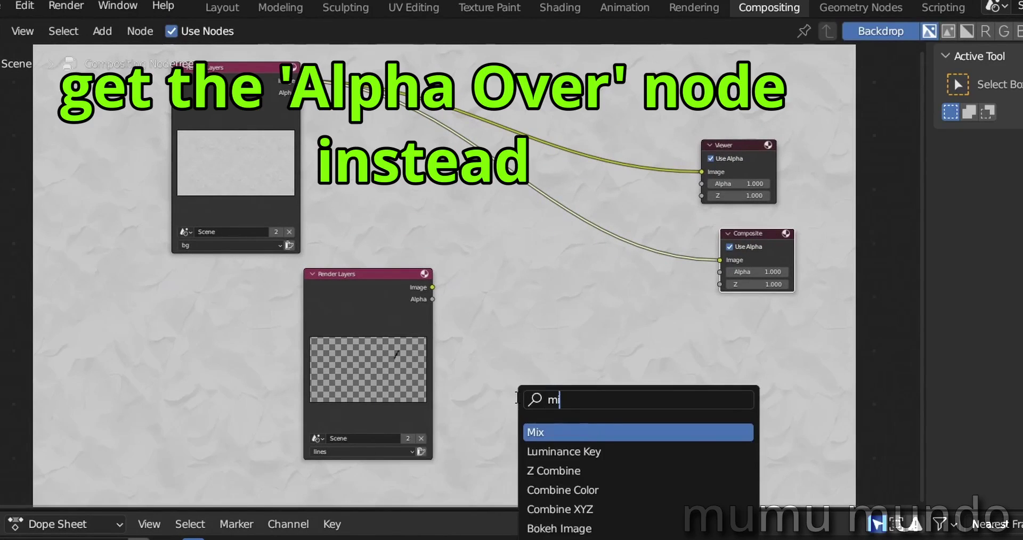
{"action": "key", "text": "Return"}
{"action": "left_click", "coordinate": [588, 224]}
{"action": "left_click_drag", "start_coordinate": [609, 202], "coordinate": [700, 172]}
Connect the lines Render Layers node's Image to the Mix node's second Image input and its Alpha to Fac
{"action": "left_click_drag", "start_coordinate": [382, 271], "coordinate": [372, 293]}
{"action": "left_click_drag", "start_coordinate": [420, 312], "coordinate": [534, 268]}
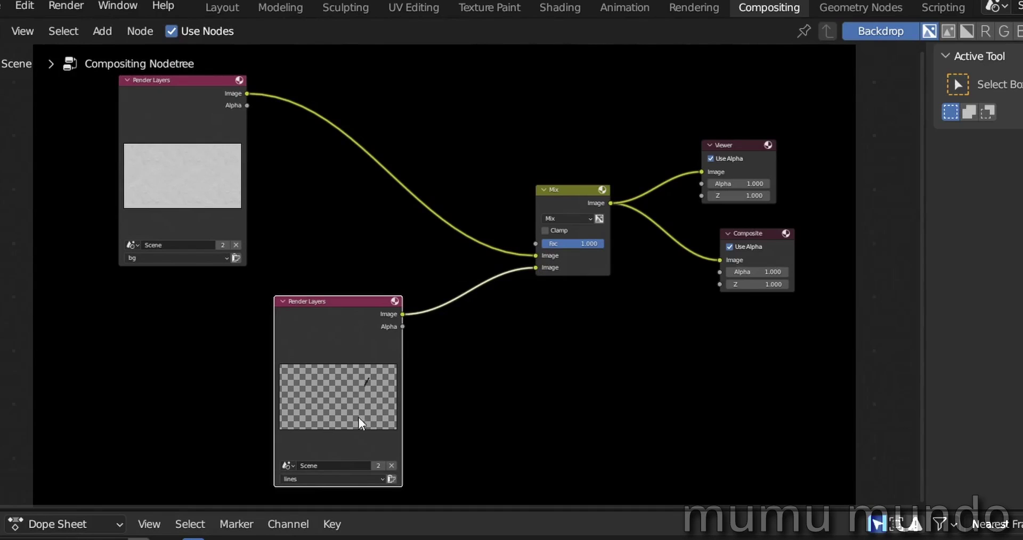
{"action": "left_click_drag", "start_coordinate": [318, 308], "coordinate": [320, 317]}
{"action": "left_click_drag", "start_coordinate": [404, 335], "coordinate": [530, 245]}
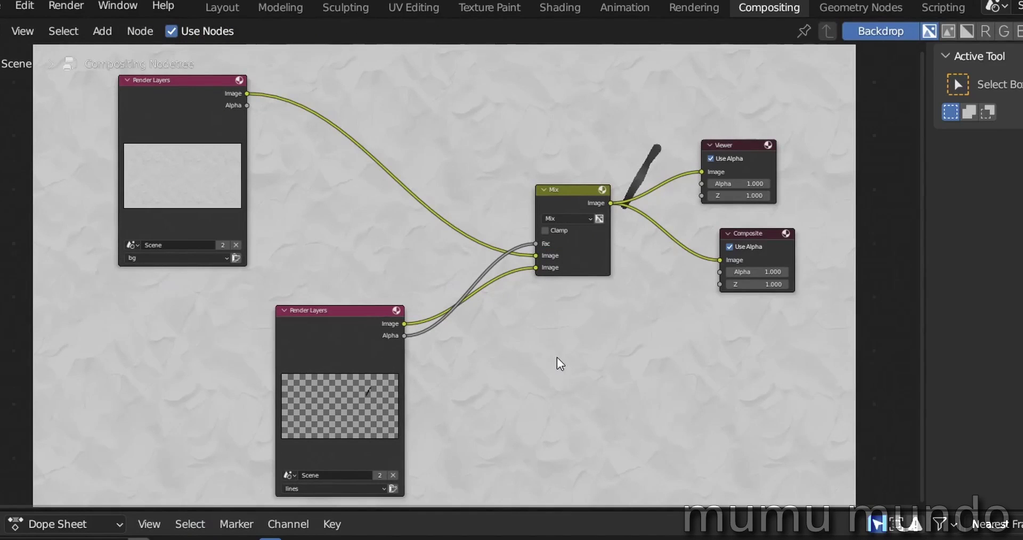
{"action": "left_click_drag", "start_coordinate": [189, 84], "coordinate": [187, 111]}
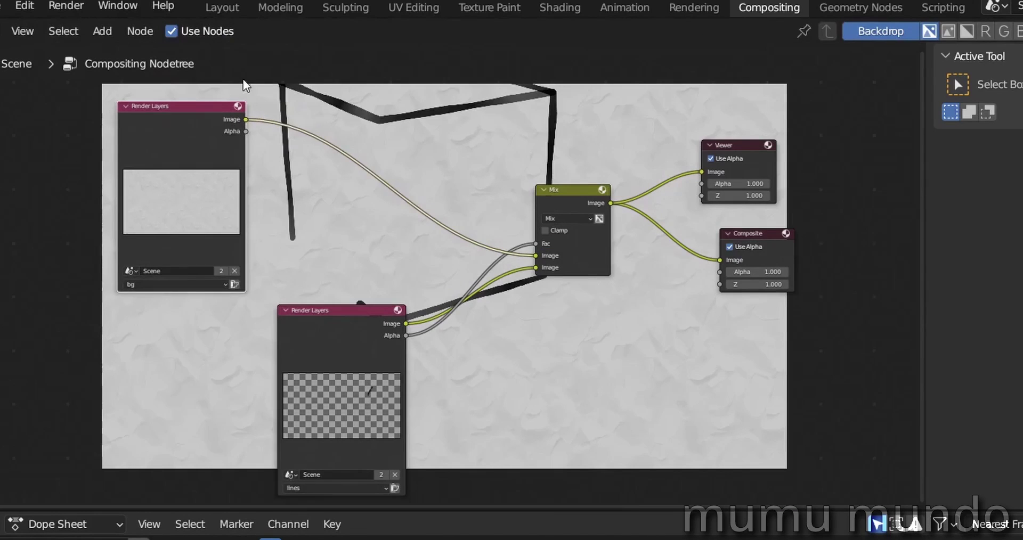
Disconnect the Alpha link from the Mix node's Fac and try different Fac values between the two images
{"action": "scroll", "coordinate": [318, 402], "scroll_direction": "up", "scroll_amount": 2}
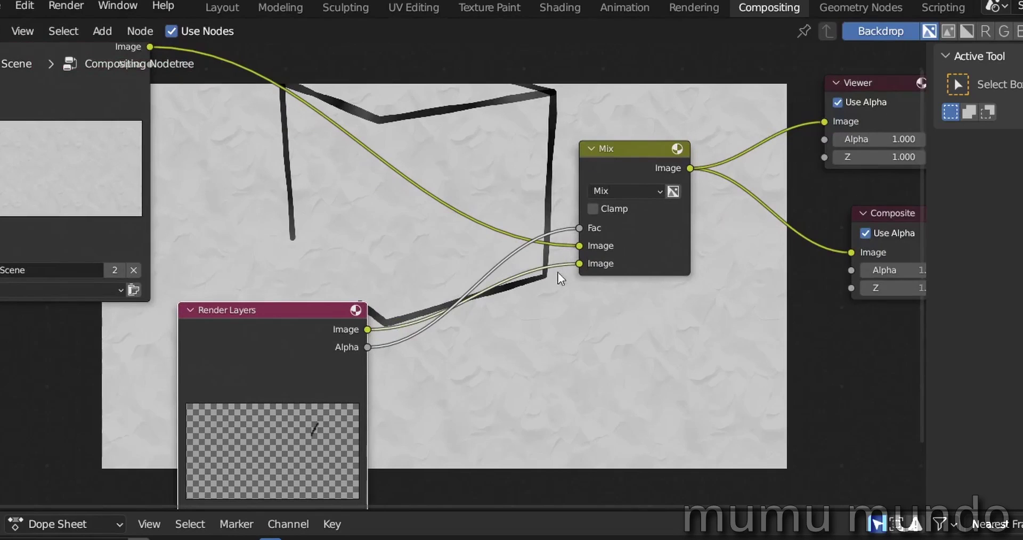
{"action": "left_click_drag", "start_coordinate": [579, 228], "coordinate": [407, 341]}
{"action": "left_click_drag", "start_coordinate": [658, 230], "coordinate": [596, 230]}
{"action": "left_click_drag", "start_coordinate": [267, 315], "coordinate": [343, 290]}
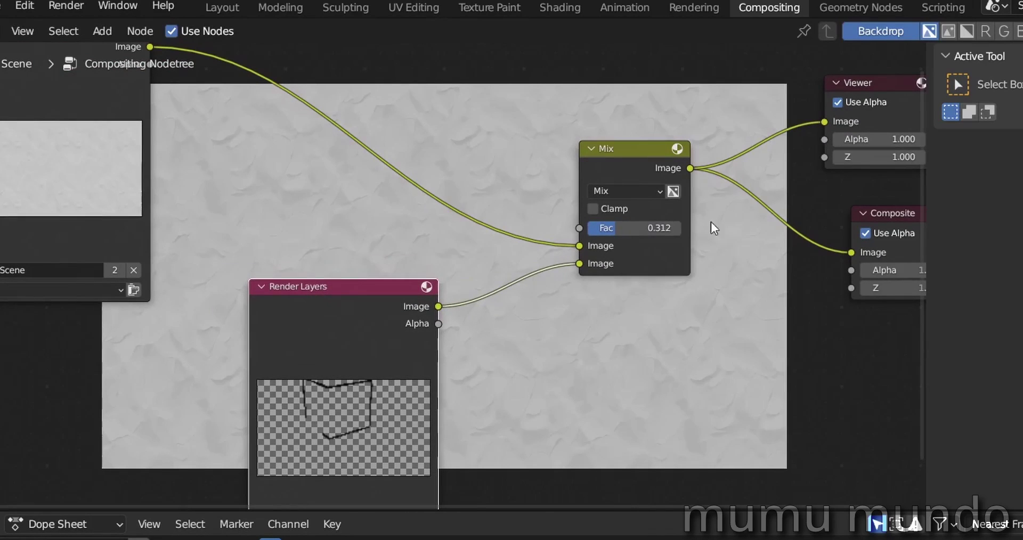
{"action": "left_click_drag", "start_coordinate": [679, 228], "coordinate": [708, 228]}
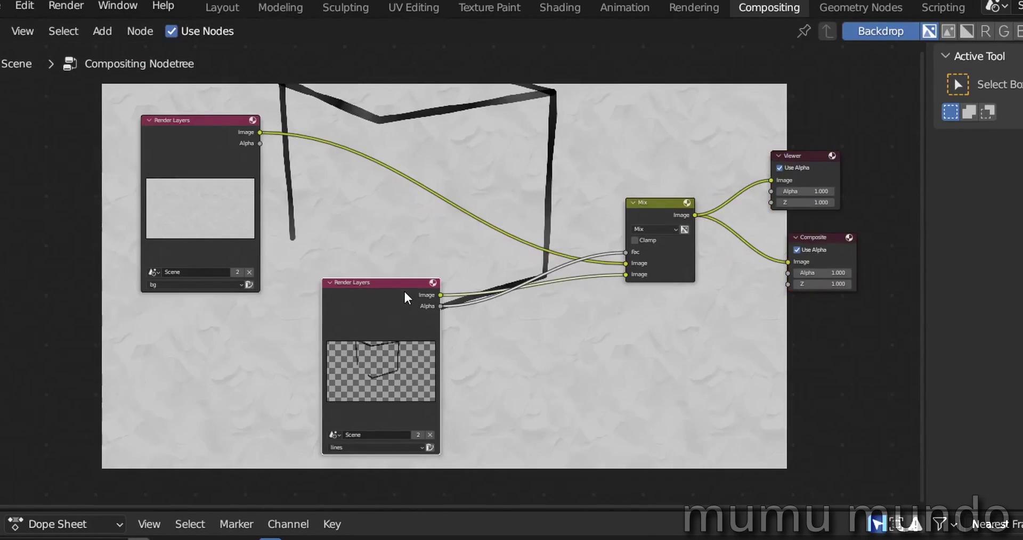
Move the lines Render Layers node lower and closer to the Mix node
{"action": "left_click_drag", "start_coordinate": [404, 289], "coordinate": [511, 339]}
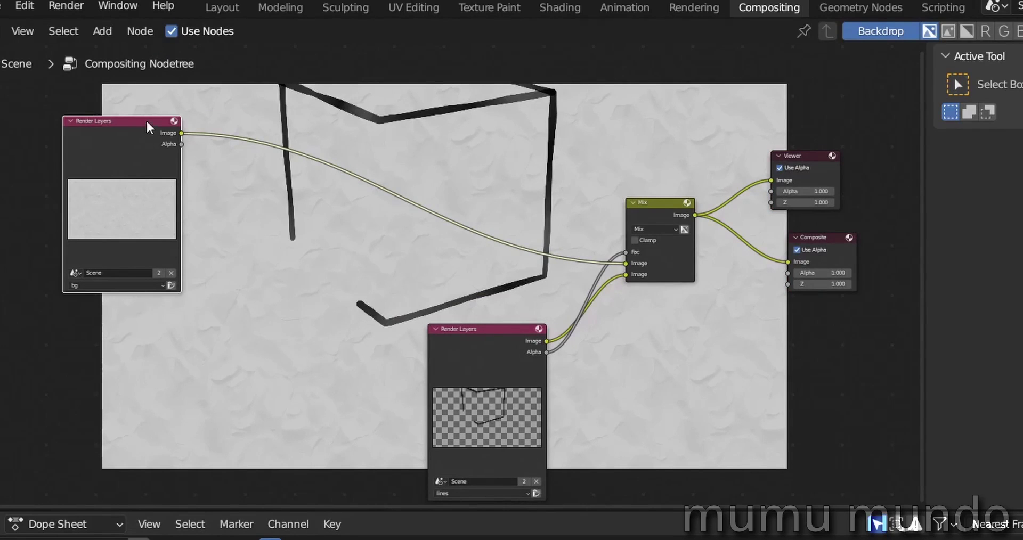
Move the bg Render Layers node away from the Mix node and insert a Bright/Contrast node on the link between them
{"action": "left_click_drag", "start_coordinate": [149, 123], "coordinate": [114, 117]}
{"action": "right_click", "coordinate": [114, 117]}
{"action": "key", "text": "ctrl+z"}
{"action": "key", "text": "shift+a"}
{"action": "left_click", "coordinate": [235, 394]}
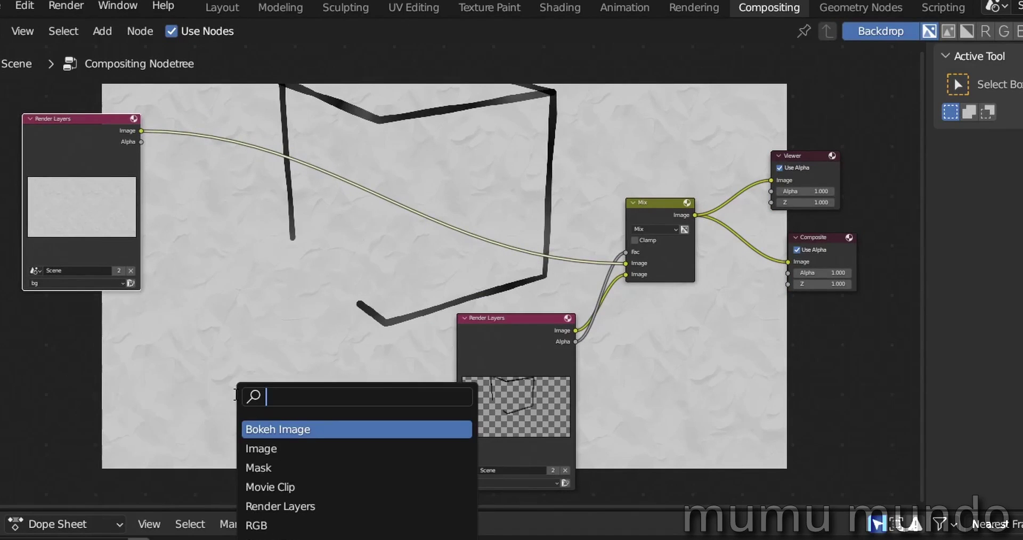
{"action": "type", "text": "con"}
{"action": "left_click", "coordinate": [277, 449]}
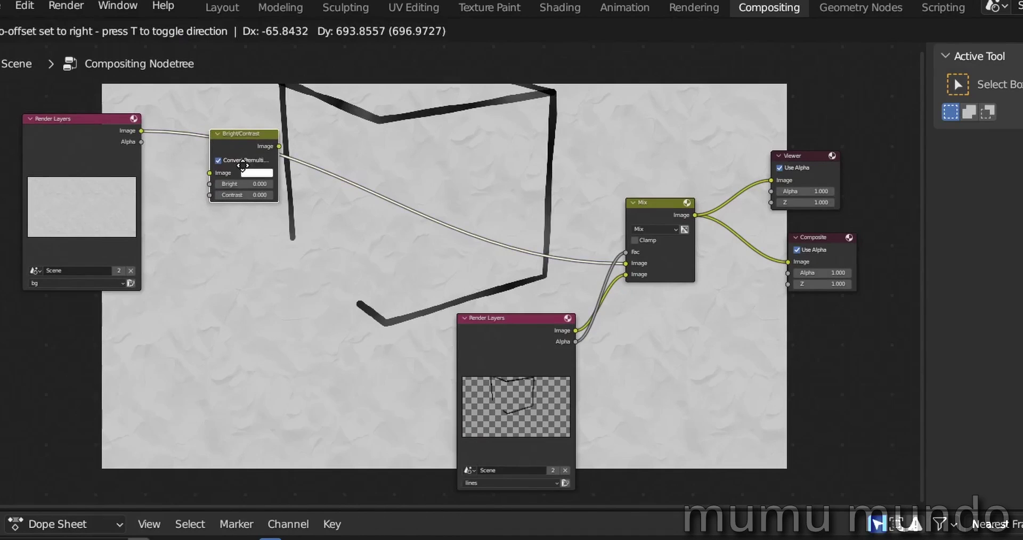
{"action": "left_click", "coordinate": [242, 166]}
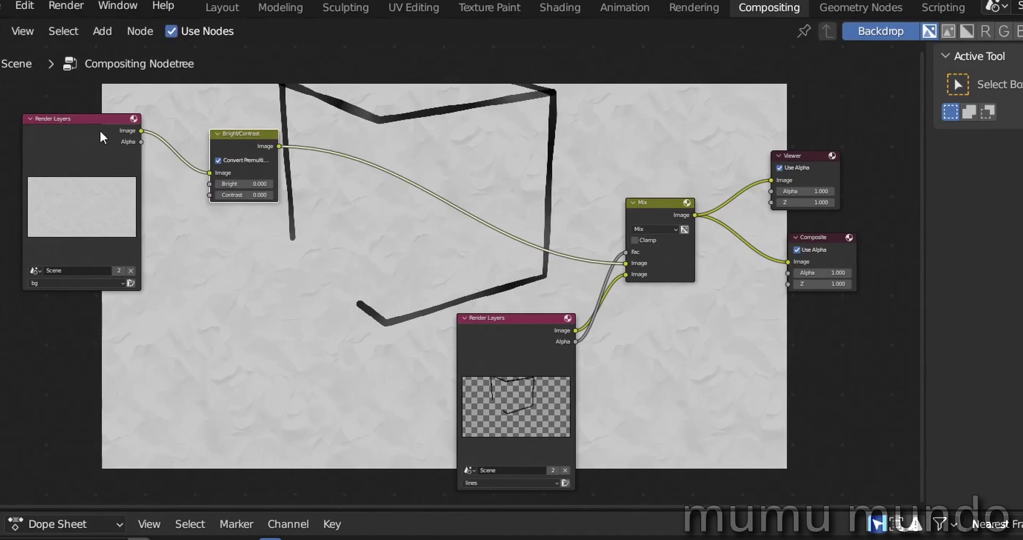
Set the Bright/Contrast node's Bright to -20 and Contrast to 10
{"action": "left_click_drag", "start_coordinate": [97, 126], "coordinate": [109, 136]}
{"action": "scroll", "coordinate": [177, 193], "scroll_direction": "up", "scroll_amount": 2}
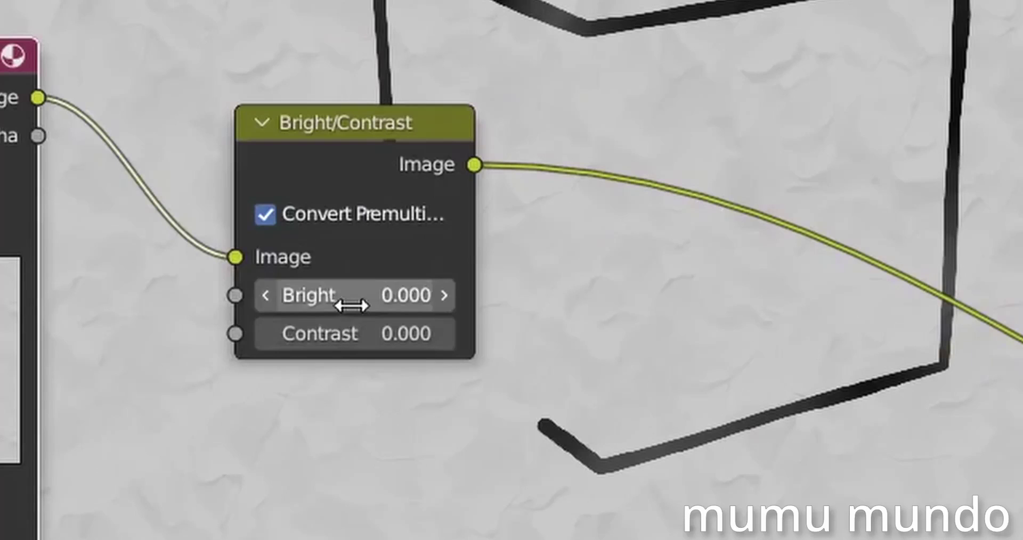
{"action": "left_click", "coordinate": [351, 305]}
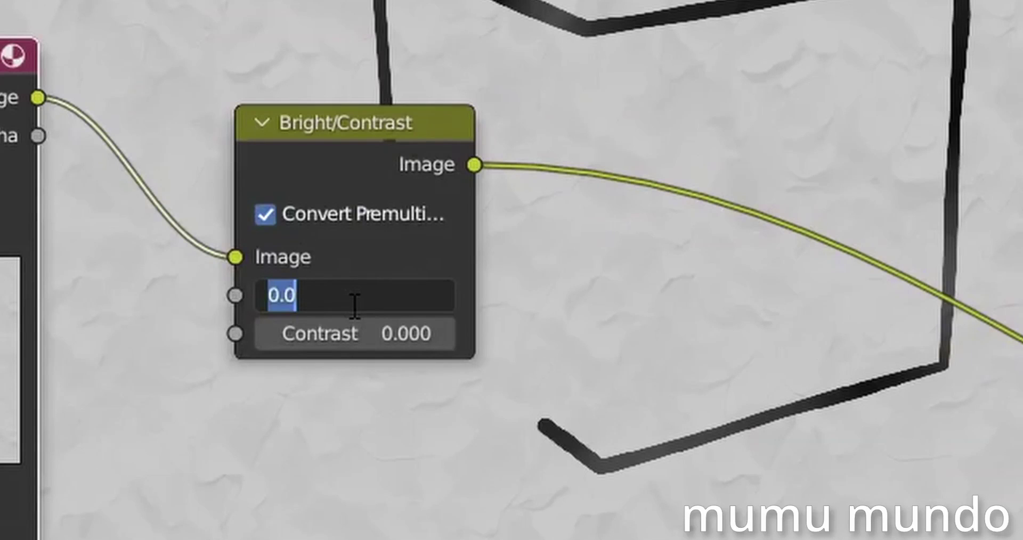
{"action": "type", "text": "-20"}
{"action": "key", "text": "Return"}
{"action": "left_click", "coordinate": [354, 333]}
{"action": "type", "text": "-"}
{"action": "key", "text": "BackSpace"}
{"action": "type", "text": "10"}
{"action": "key", "text": "Return"}
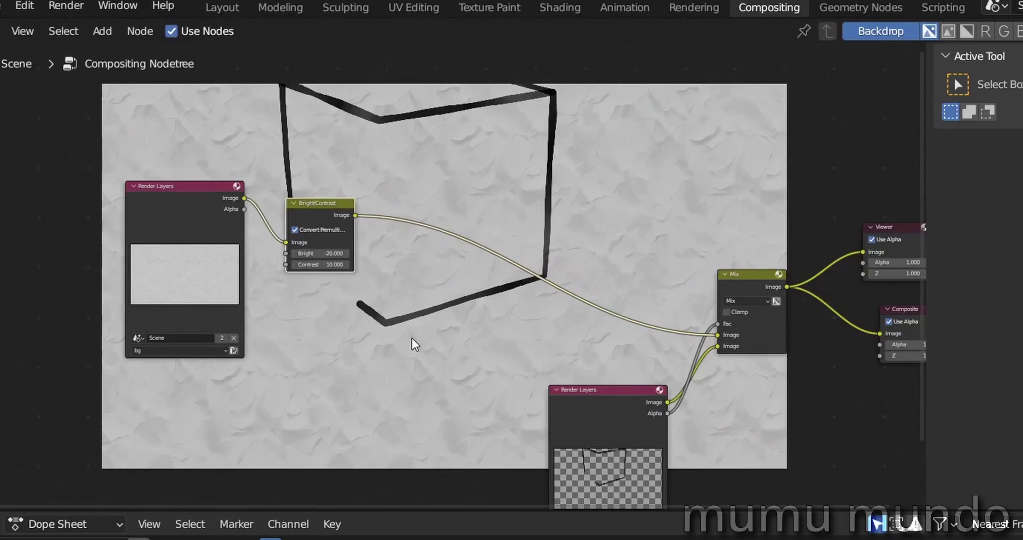
Insert a Color Balance node between the Bright/Contrast node and the Mix node
{"action": "key", "text": "shift+a"}
{"action": "type", "text": "colo"}
{"action": "left_click", "coordinate": [527, 440]}
{"action": "left_click", "coordinate": [514, 379]}
Tint the Color Balance node's Lift pale yellow and copy that colour to Gamma and Gain
{"action": "scroll", "coordinate": [534, 422], "scroll_direction": "up", "scroll_amount": 3}
{"action": "middle_click_drag", "start_coordinate": [534, 422], "coordinate": [520, 372]}
{"action": "scroll", "coordinate": [448, 333], "scroll_direction": "up", "scroll_amount": 2}
{"action": "left_click_drag", "start_coordinate": [436, 238], "coordinate": [414, 248]}
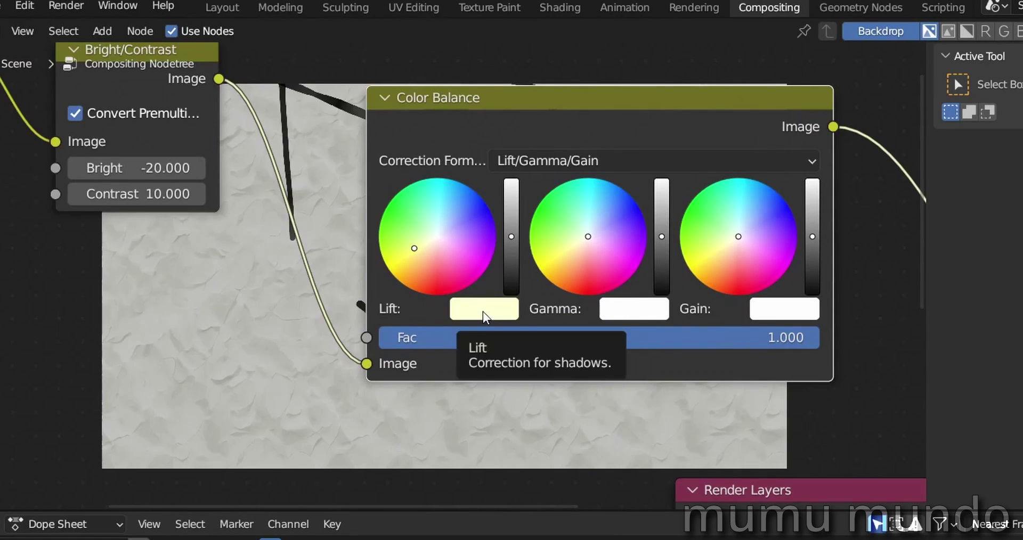
{"action": "key", "text": "ctrl+c"}
{"action": "key", "text": "ctrl+v"}
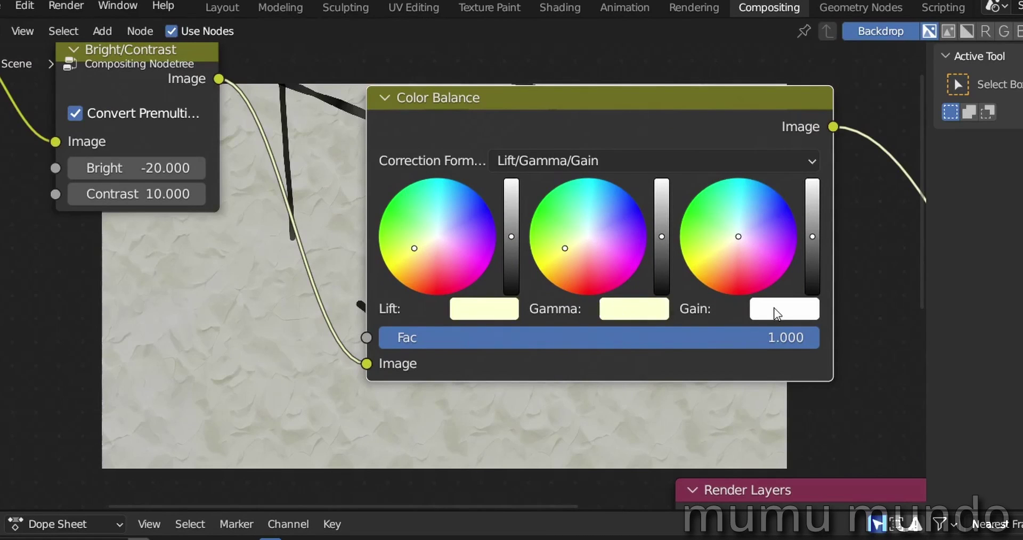
{"action": "key", "text": "ctrl+v"}
{"action": "scroll", "coordinate": [523, 395], "scroll_direction": "down", "scroll_amount": 4}
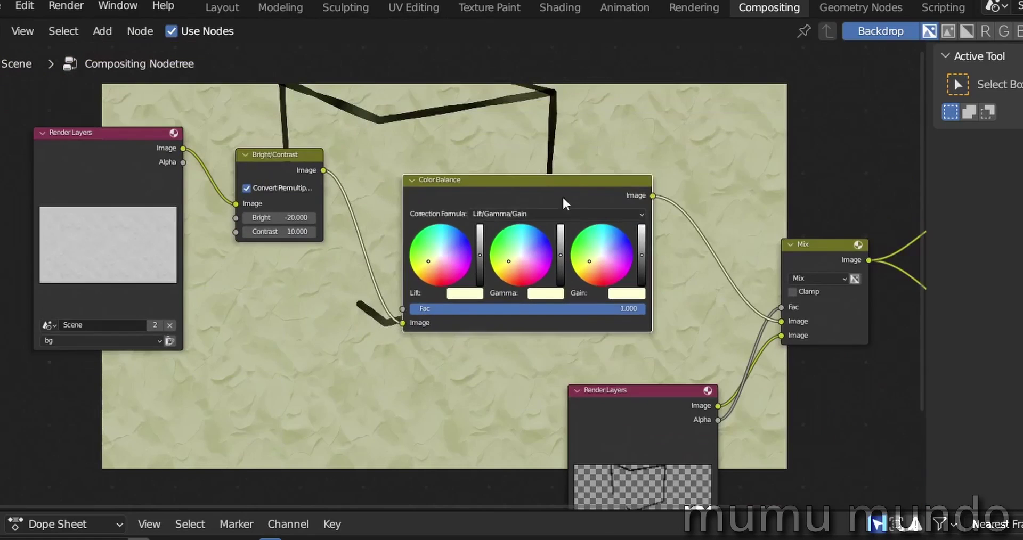
Reposition the Color Balance node, shift its colour wheels toward orange and brighten Lift and Gain for a warm beige paper tone
{"action": "left_click_drag", "start_coordinate": [556, 177], "coordinate": [495, 256]}
{"action": "scroll", "coordinate": [520, 347], "scroll_direction": "up", "scroll_amount": 2}
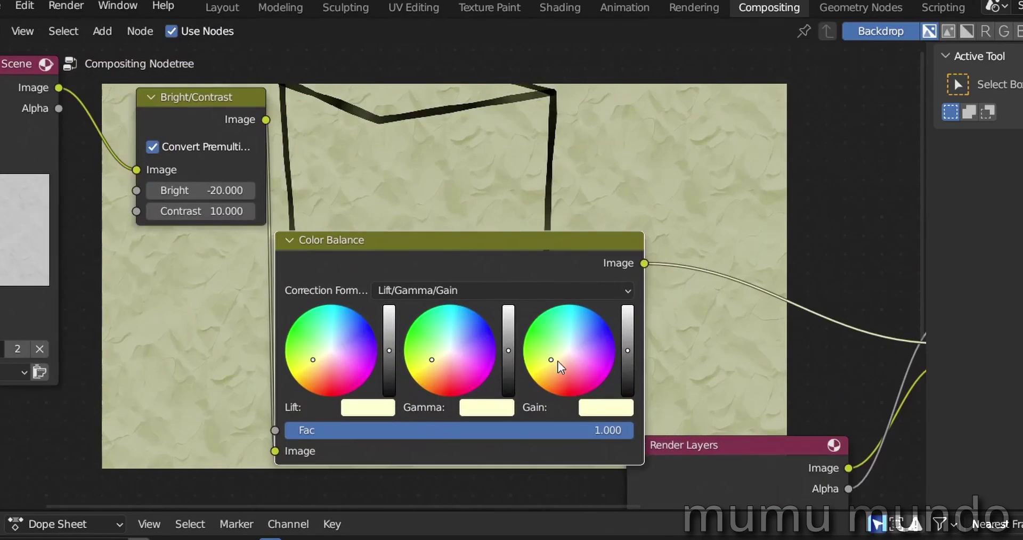
{"action": "left_click_drag", "start_coordinate": [551, 360], "coordinate": [551, 365]}
{"action": "left_click_drag", "start_coordinate": [432, 360], "coordinate": [432, 365]}
{"action": "left_click_drag", "start_coordinate": [628, 350], "coordinate": [628, 341]}
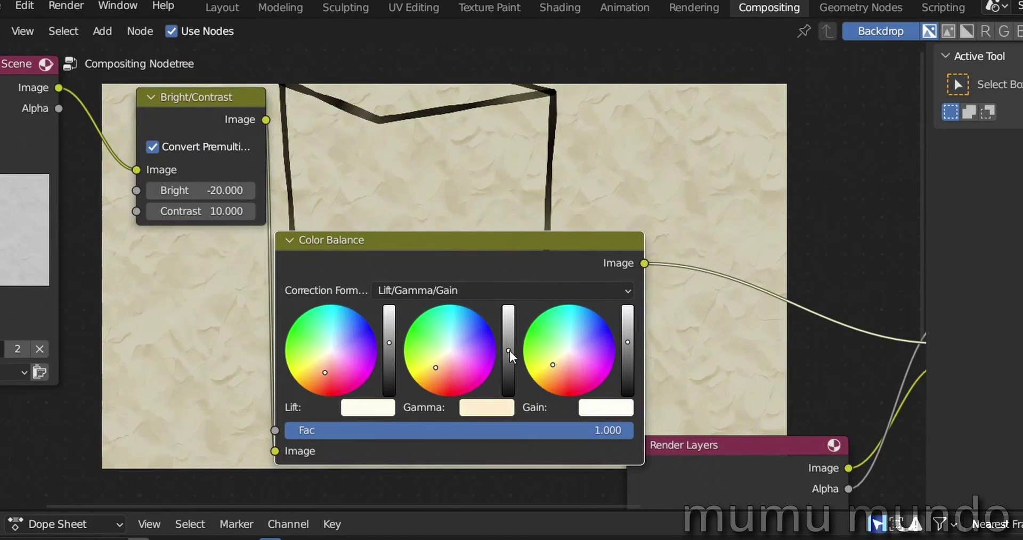
{"action": "left_click_drag", "start_coordinate": [432, 364], "coordinate": [434, 367]}
{"action": "scroll", "coordinate": [714, 276], "scroll_direction": "down", "scroll_amount": 2}
{"action": "scroll", "coordinate": [713, 269], "scroll_direction": "down", "scroll_amount": 3}
{"action": "scroll", "coordinate": [423, 382], "scroll_direction": "down", "scroll_amount": 2}
{"action": "scroll", "coordinate": [423, 377], "scroll_direction": "up", "scroll_amount": 3}
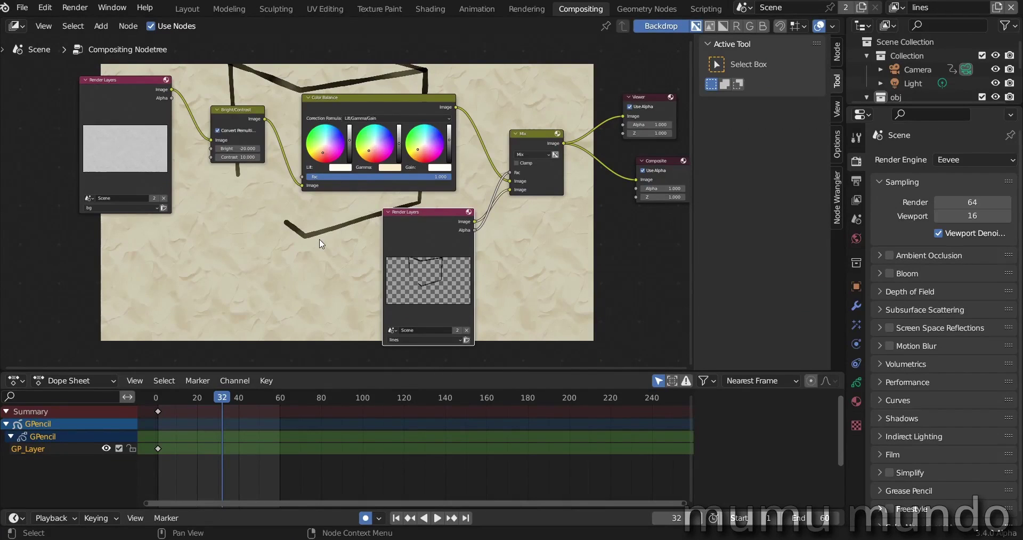
Switch to the Rendering workspace and set the output file format to FFmpeg Video
{"action": "left_click", "coordinate": [530, 9]}
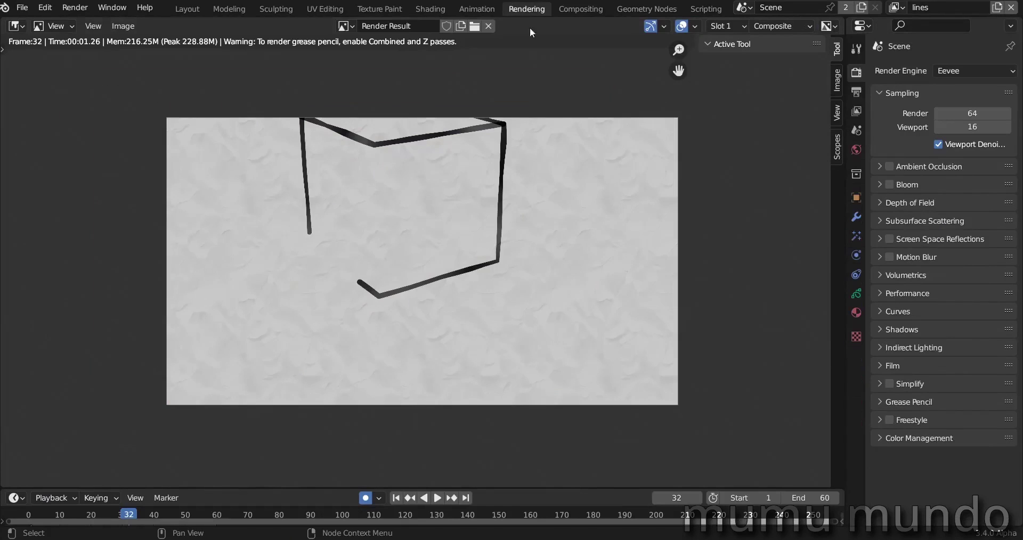
{"action": "left_click", "coordinate": [855, 92]}
{"action": "left_click", "coordinate": [965, 383]}
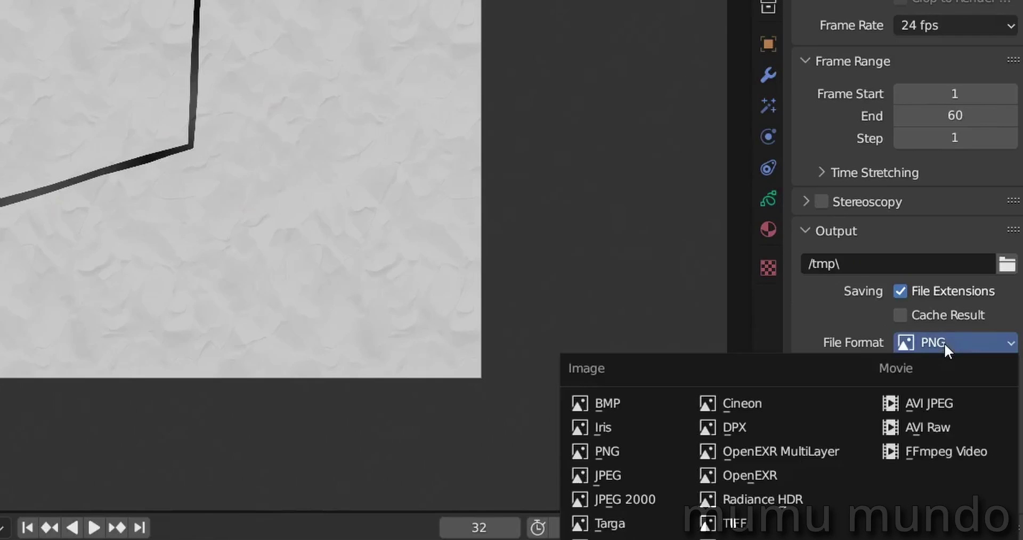
{"action": "left_click", "coordinate": [925, 453]}
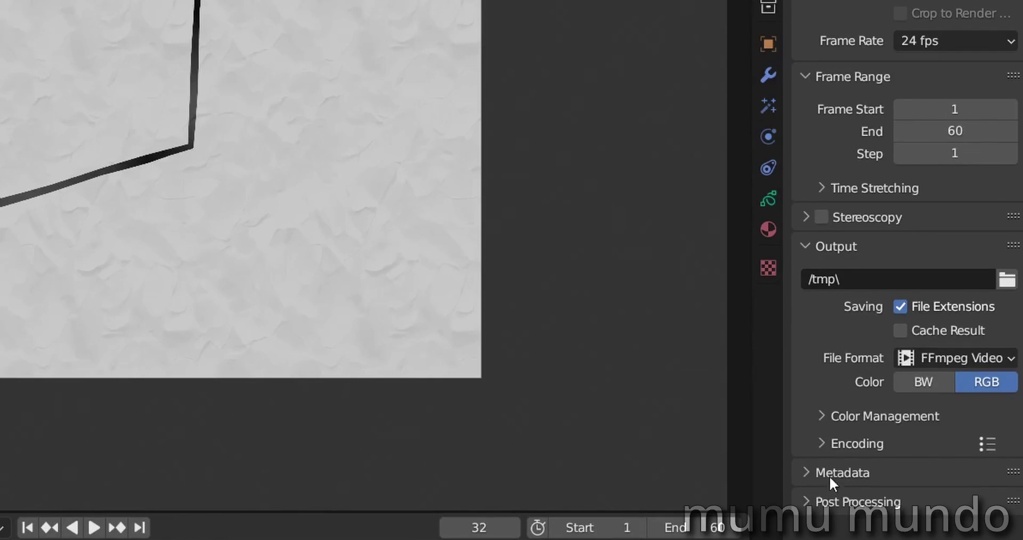
Set the video encoding container to MPEG-4 with No Audio as the audio codec
{"action": "left_click", "coordinate": [823, 444]}
{"action": "scroll", "coordinate": [820, 421], "scroll_direction": "down", "scroll_amount": 10}
{"action": "left_click", "coordinate": [951, 222]}
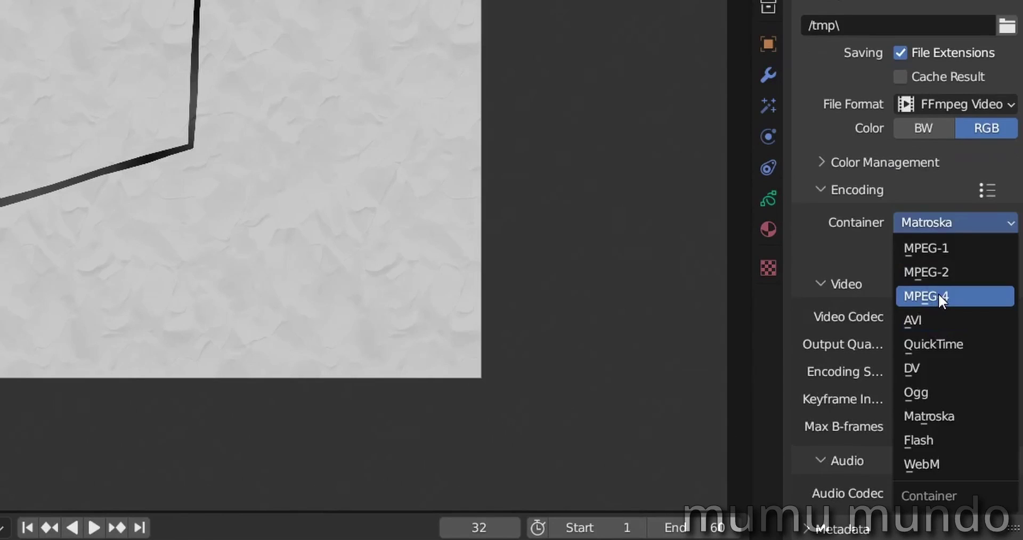
{"action": "left_click", "coordinate": [938, 297]}
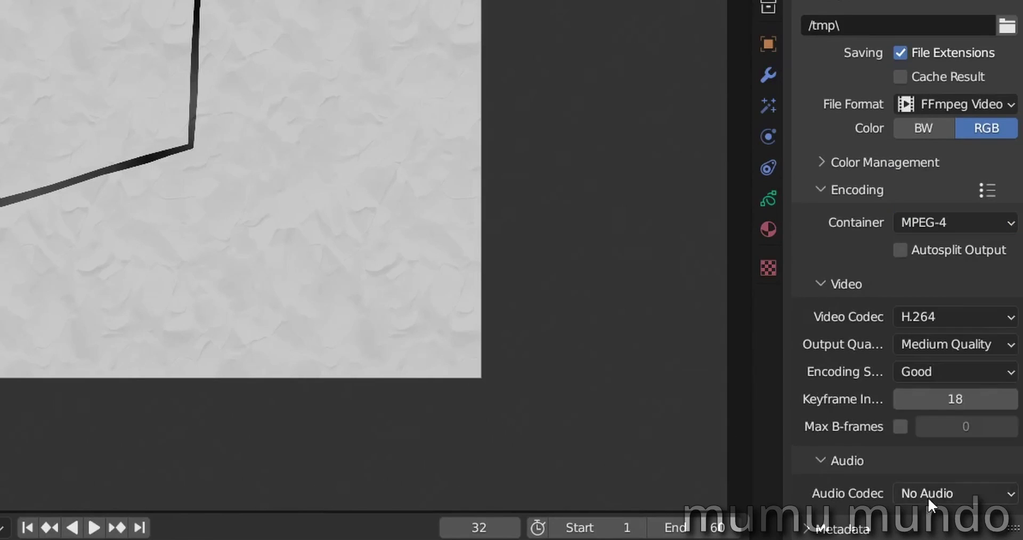
{"action": "left_click", "coordinate": [929, 494]}
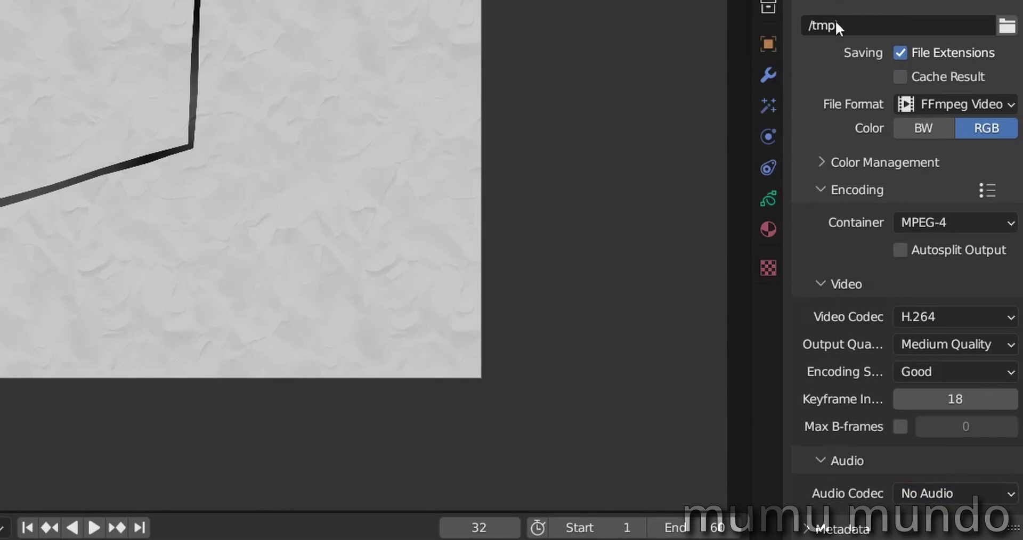